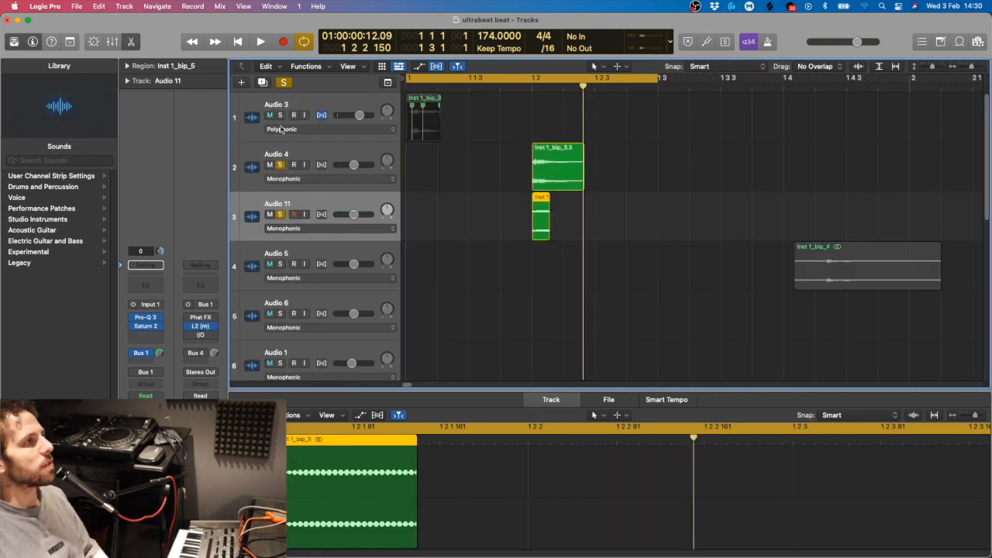
Step: Lengthen the Inst 1_bip_5 fade-out to 21 while auditioning it, and add a low-frequency band in Audio 11's Pro-Q 3 EQ
{"action": "key", "text": "space"}
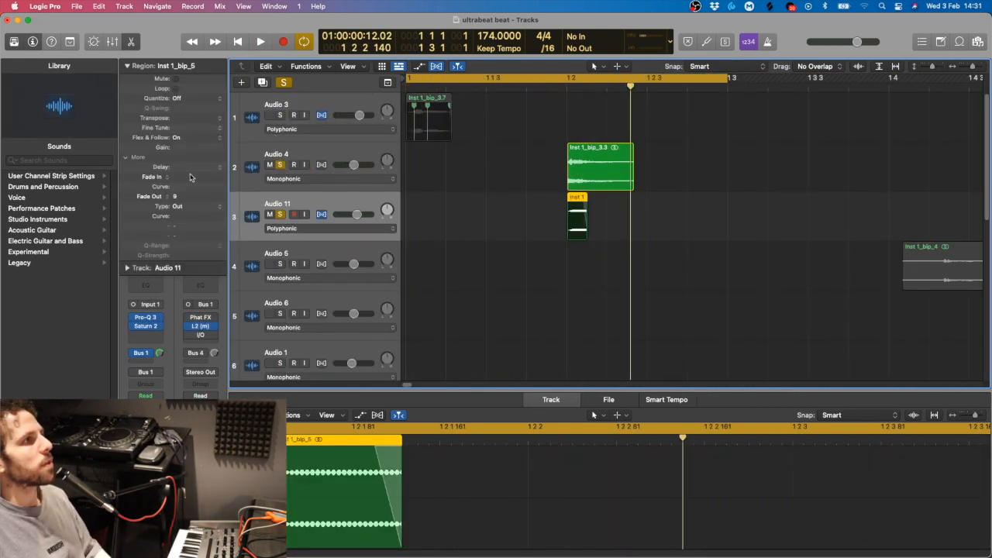
{"action": "key", "text": "space"}
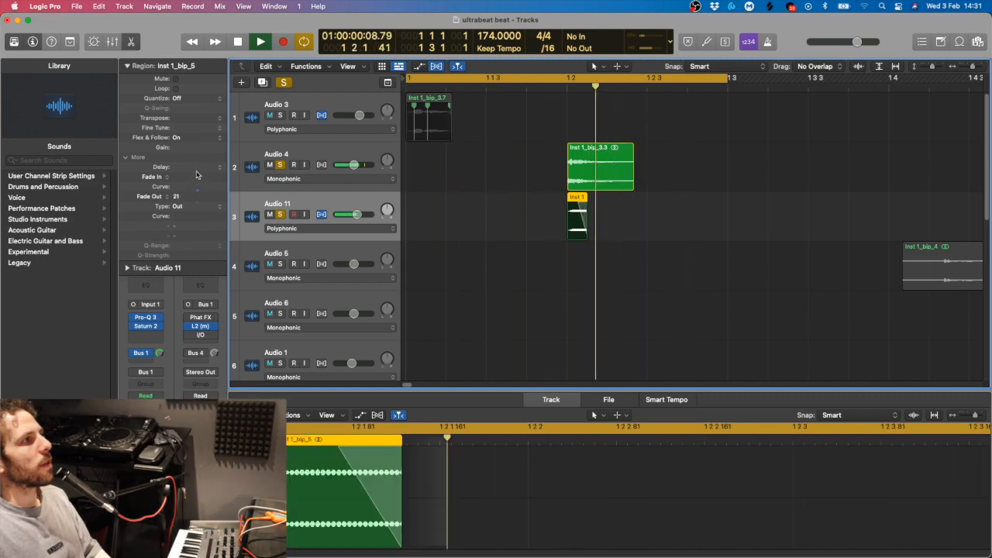
{"action": "key", "text": "space"}
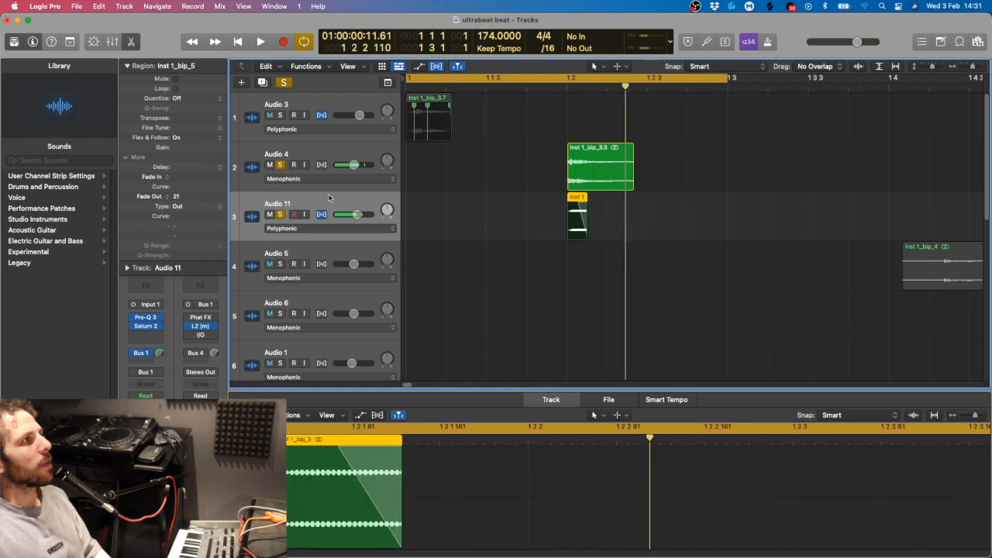
{"action": "left_click", "coordinate": [341, 153]}
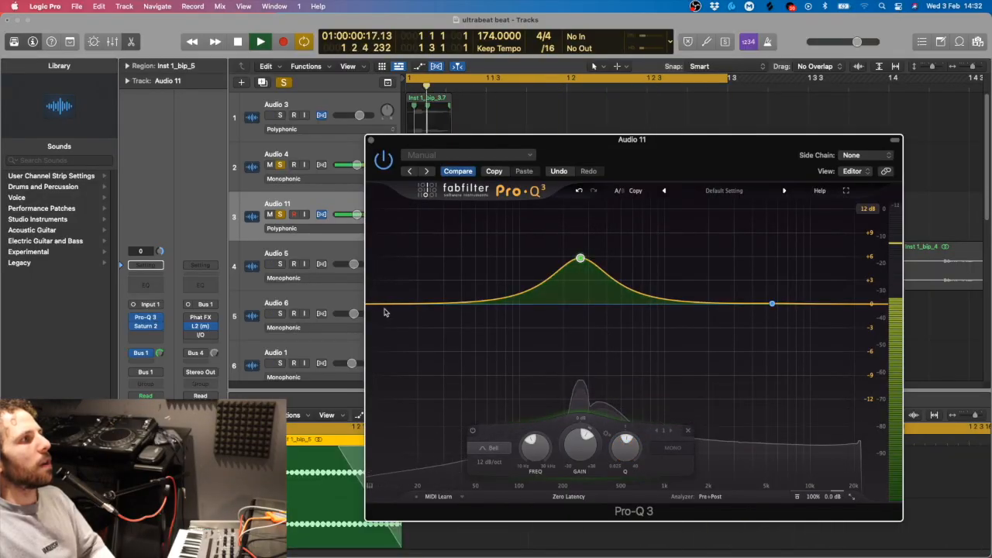
{"action": "left_click", "coordinate": [423, 307]}
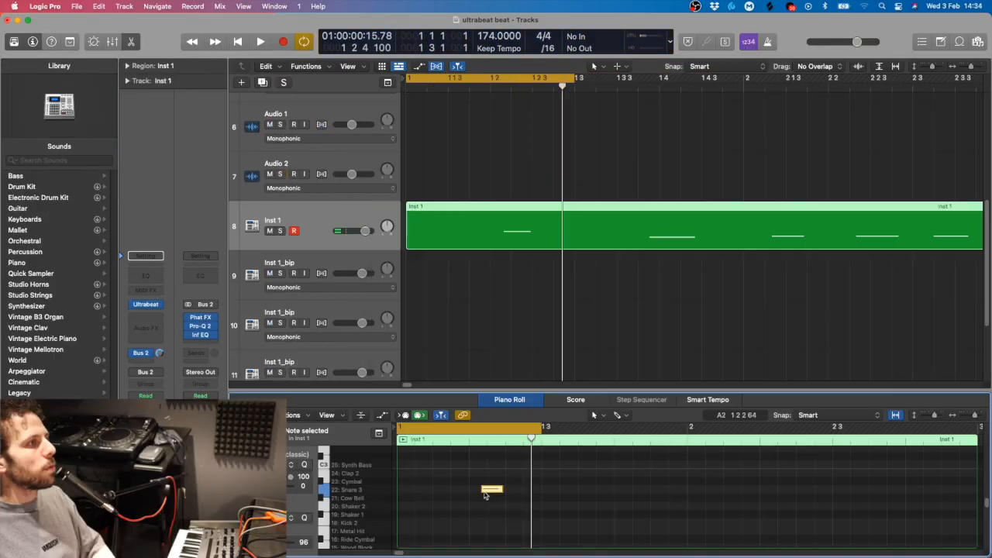
Step: Move the Snare 3 note slightly earlier in the Inst 1 region, and bounce the region in place
{"action": "left_click", "coordinate": [480, 490]}
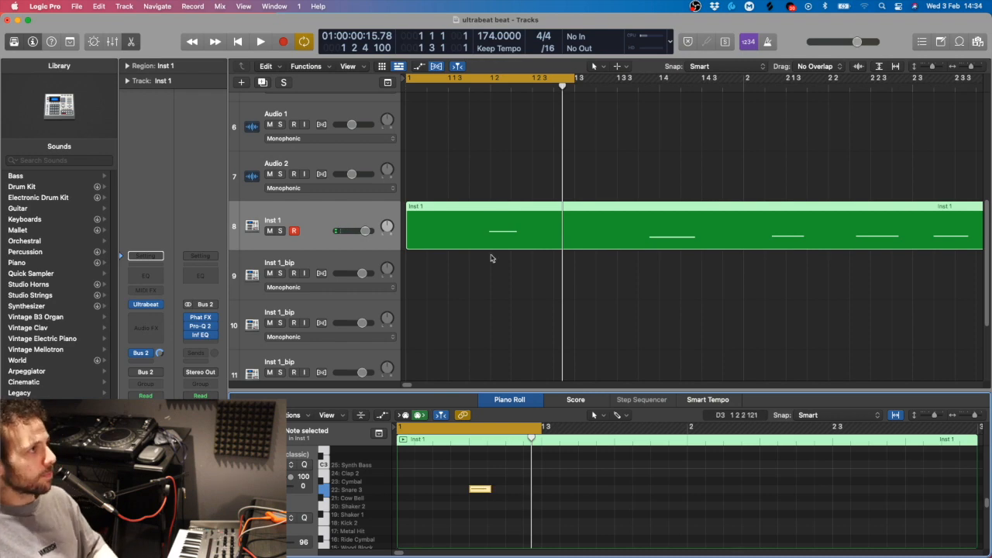
{"action": "left_click", "coordinate": [510, 207]}
{"action": "right_click", "coordinate": [510, 206]}
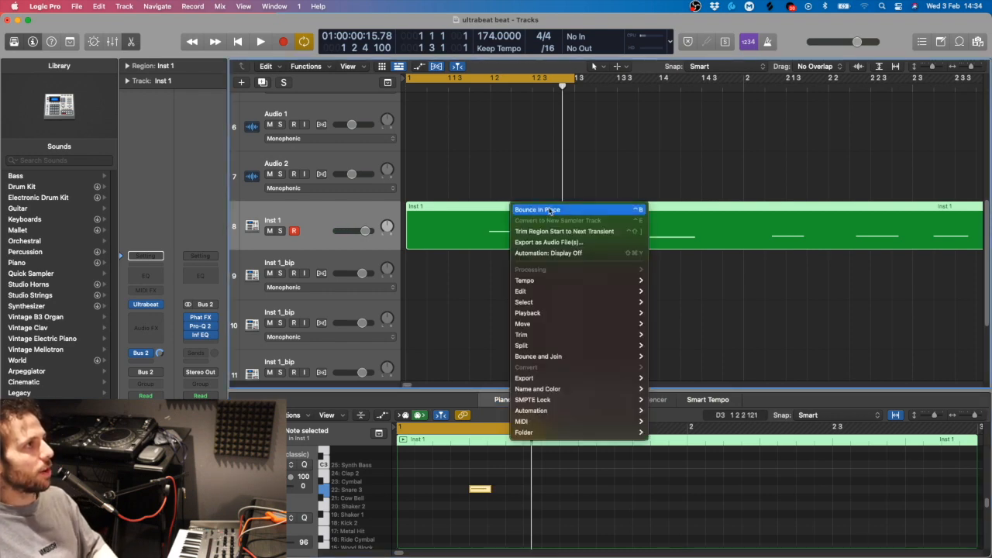
{"action": "left_click", "coordinate": [548, 210]}
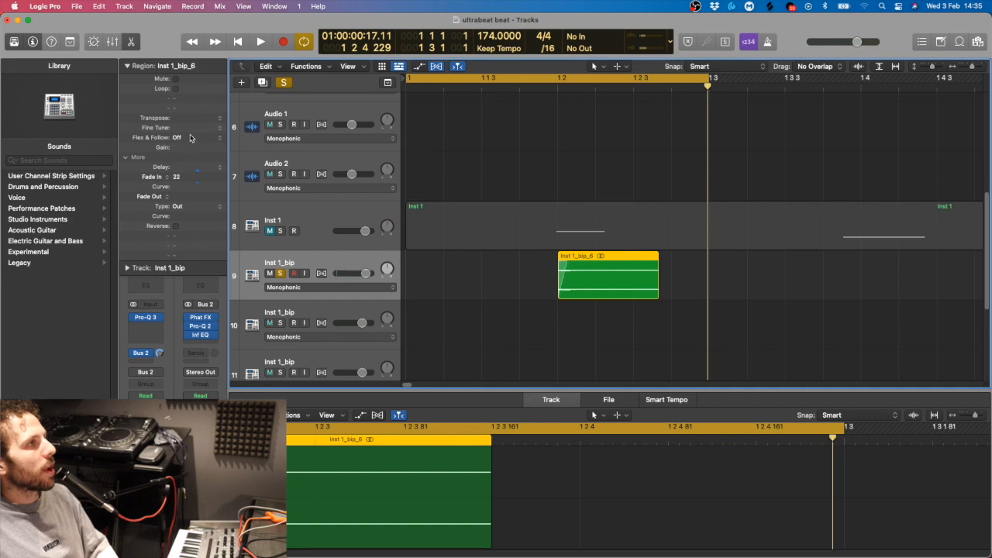
Step: Set the Inst 1_bip_6 region's fade-in to 6, fade-out to 14 and transposition to -1, and audition it
{"action": "left_click_drag", "start_coordinate": [191, 138], "coordinate": [193, 145]}
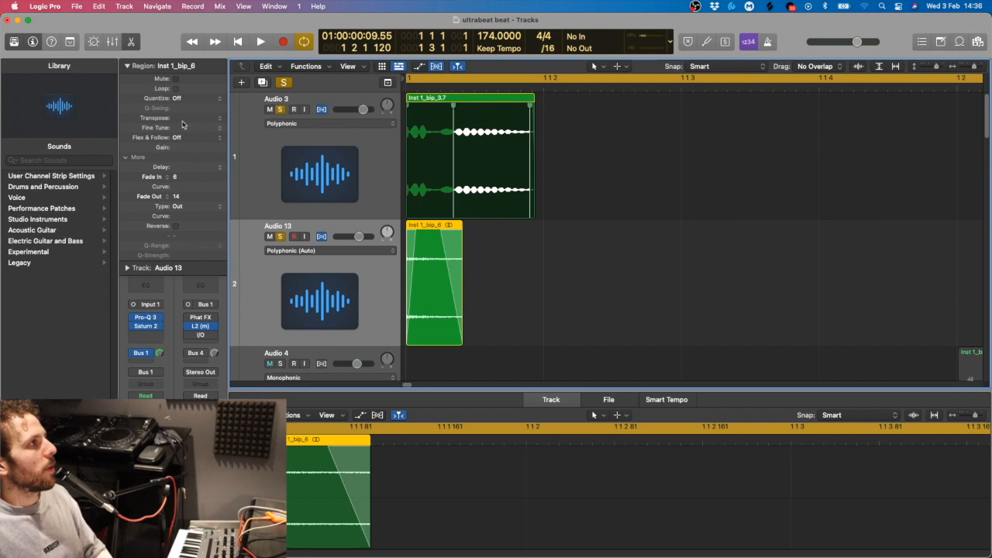
{"action": "left_click_drag", "start_coordinate": [183, 121], "coordinate": [183, 124]}
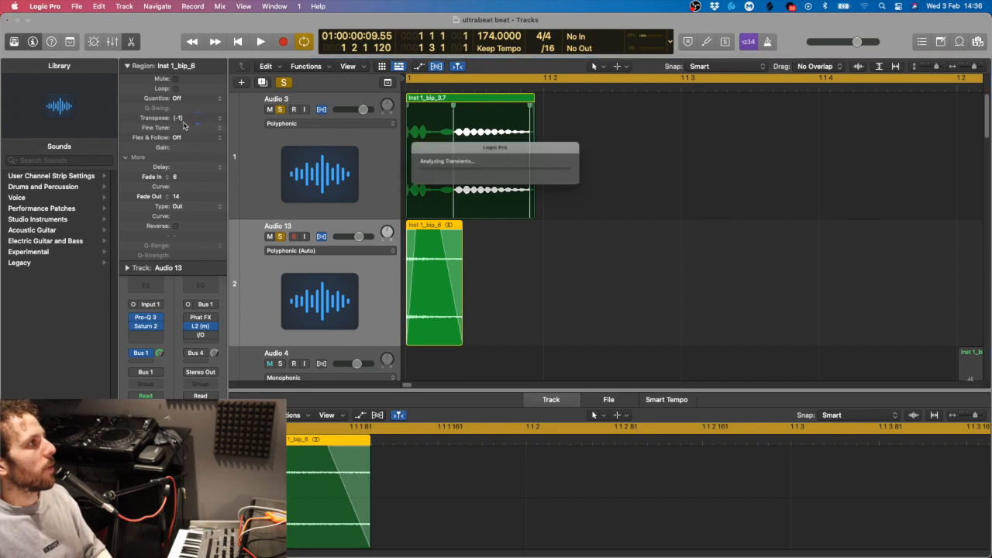
{"action": "key", "text": "space"}
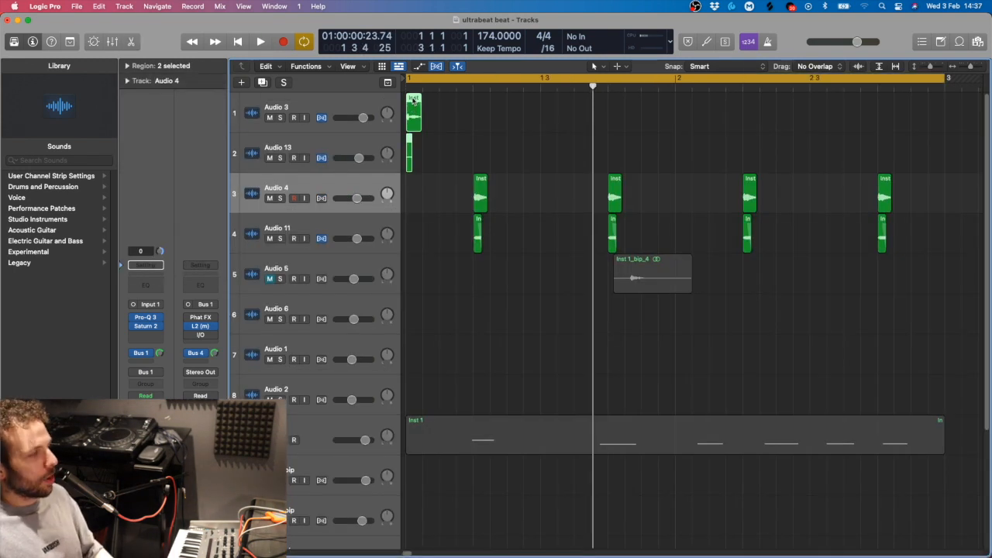
Step: Copy the two layered regions at the start of Audio 3 and Audio 13 to bar 2, and play the result
{"action": "mouse_move", "coordinate": [413, 101]}
{"action": "left_mouse_down"}
{"action": "mouse_move", "coordinate": [581, 114]}
{"action": "mouse_move", "coordinate": [431, 106]}
{"action": "mouse_move", "coordinate": [410, 124]}
{"action": "mouse_move", "coordinate": [444, 105]}
{"action": "mouse_move", "coordinate": [684, 109]}
{"action": "left_mouse_up"}
{"action": "key", "text": "space"}
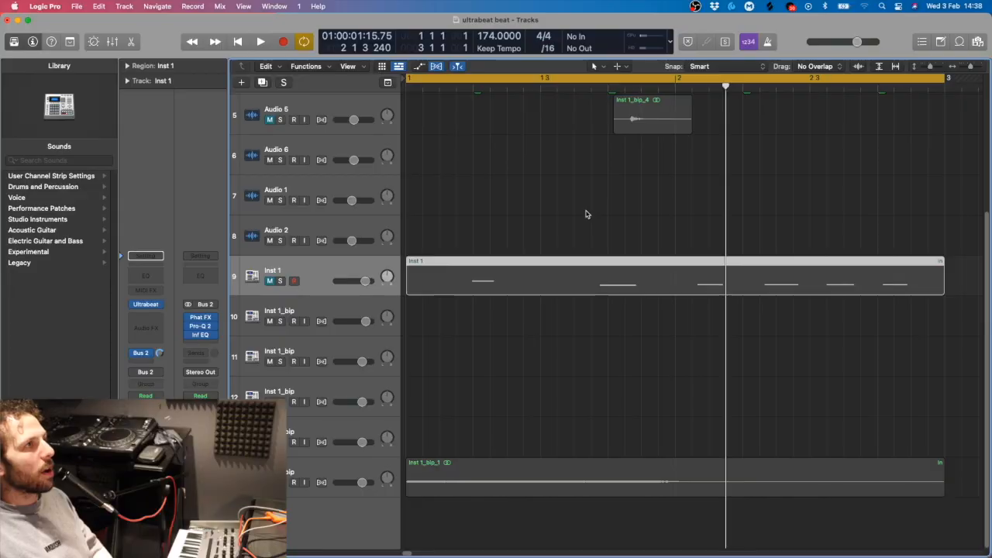
Step: Unmute and solo the Audio 5 track holding Inst 1_bip_4, and audition it
{"action": "scroll", "coordinate": [587, 214], "scroll_direction": "up", "scroll_amount": 5}
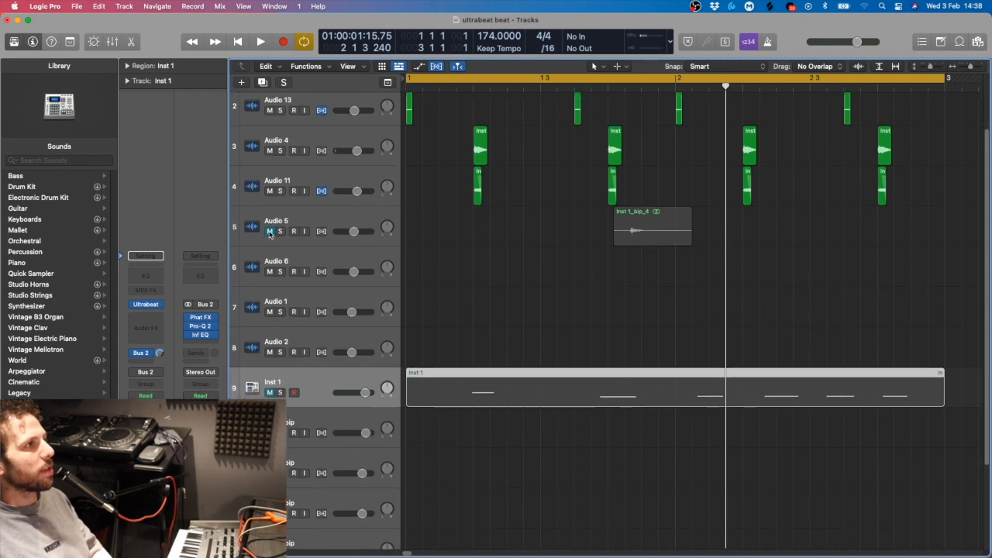
{"action": "left_click", "coordinate": [270, 232]}
{"action": "left_click", "coordinate": [279, 232]}
{"action": "key", "text": "space"}
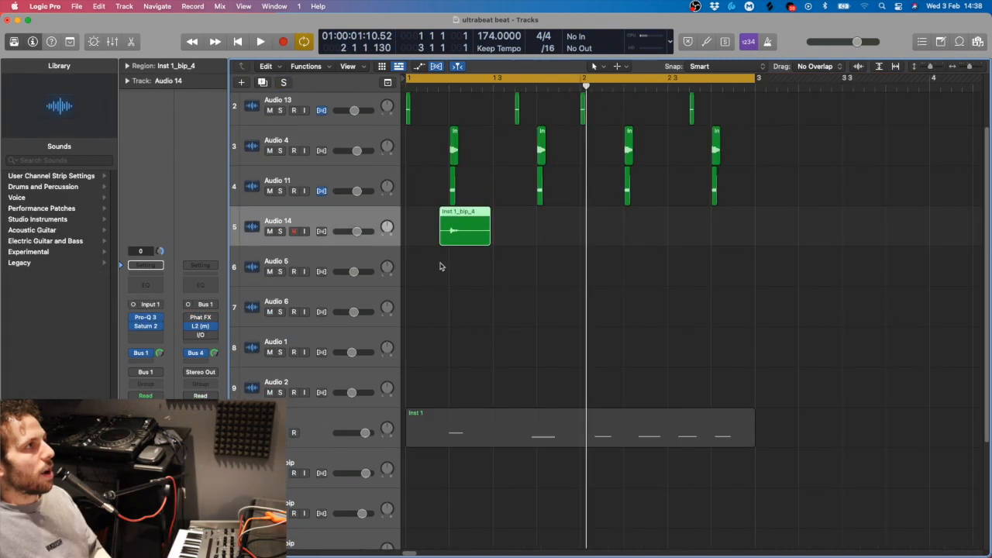
Step: Shift the high bell band to a higher frequency in the Pro-Q 3 EQ on Audio 14, the Inst 1_bip_4 track
{"action": "key", "text": "super+Right"}
{"action": "key", "text": "super+Right"}
{"action": "key", "text": "super+Right"}
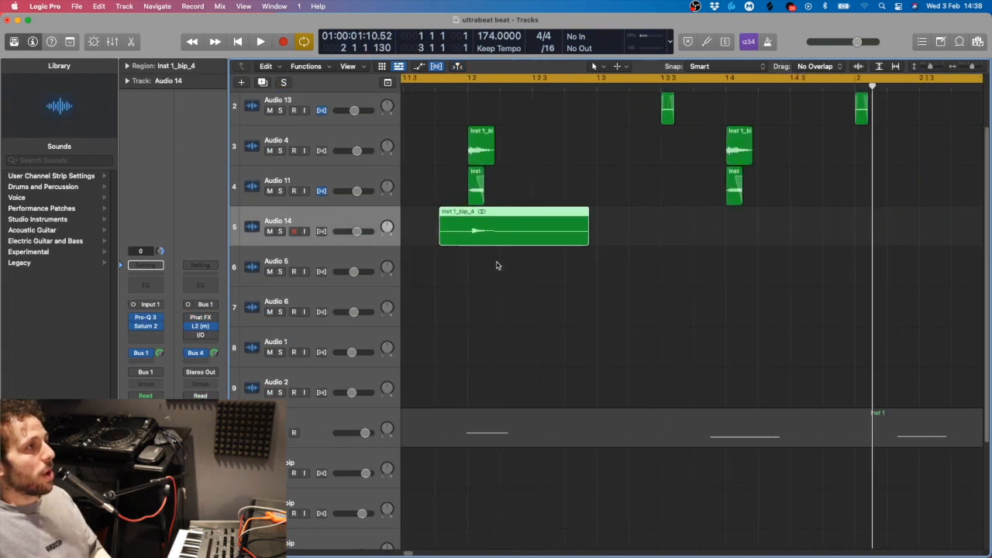
{"action": "scroll", "coordinate": [527, 259], "scroll_direction": "left", "scroll_amount": 2}
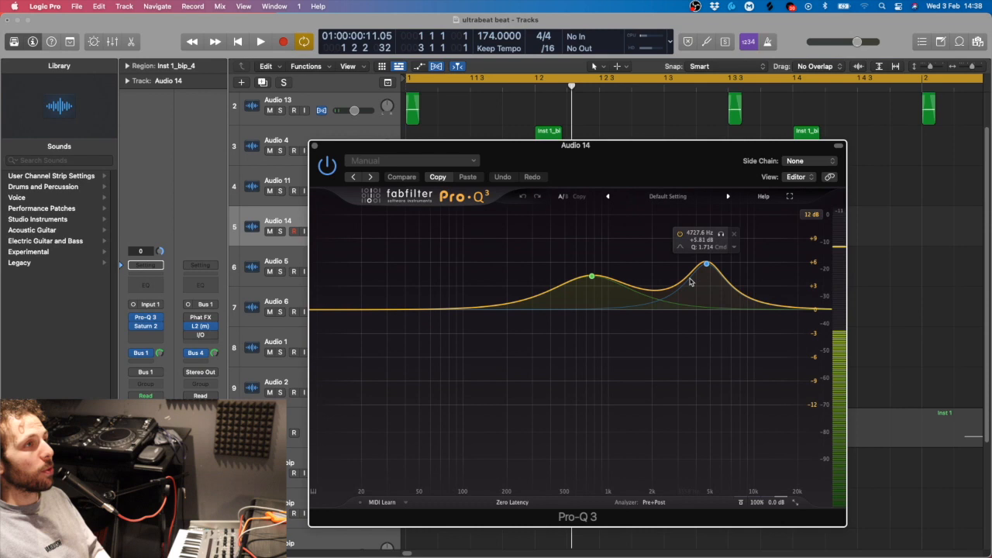
{"action": "left_click_drag", "start_coordinate": [690, 281], "coordinate": [726, 283]}
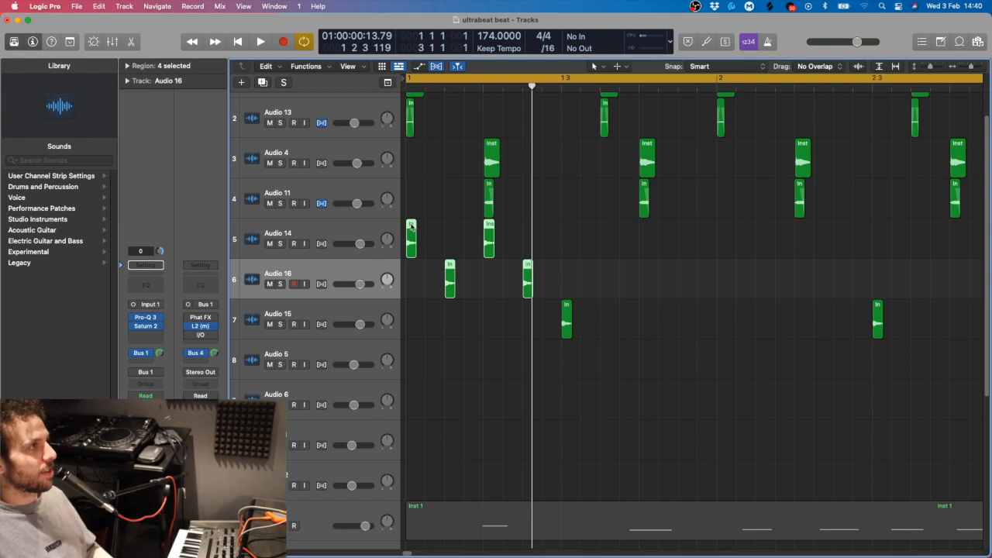
Step: Copy the four selected regions on Audio 14 and Audio 16 to beat 3 of bar 1, and the resulting eight to bar 2
{"action": "left_click_drag", "start_coordinate": [410, 226], "coordinate": [565, 229]}
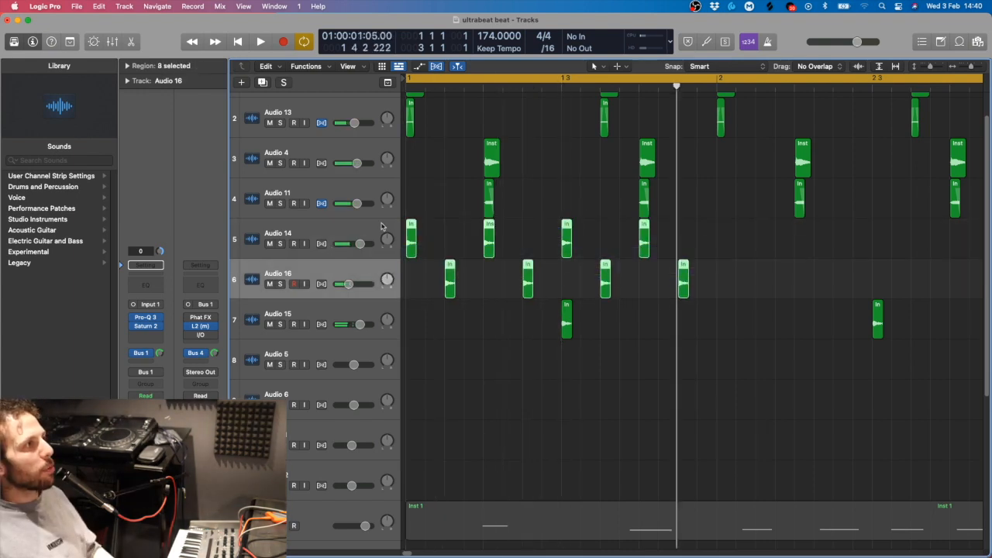
{"action": "left_click_drag", "start_coordinate": [411, 225], "coordinate": [722, 240]}
{"action": "key", "text": "space"}
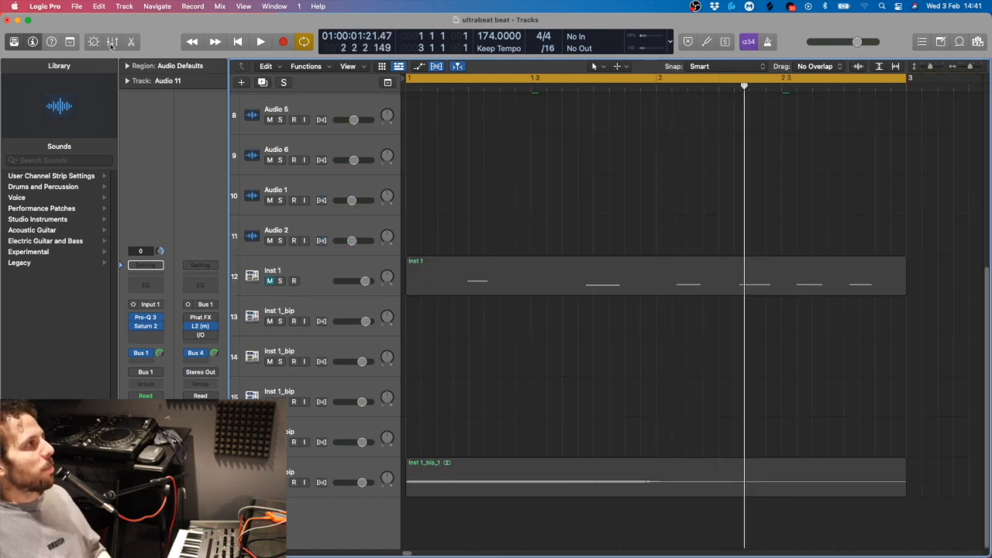
Step: Show the mixer and open the L2 (m) limiter on the DRUM BUS channel to inspect it
{"action": "left_click", "coordinate": [111, 42]}
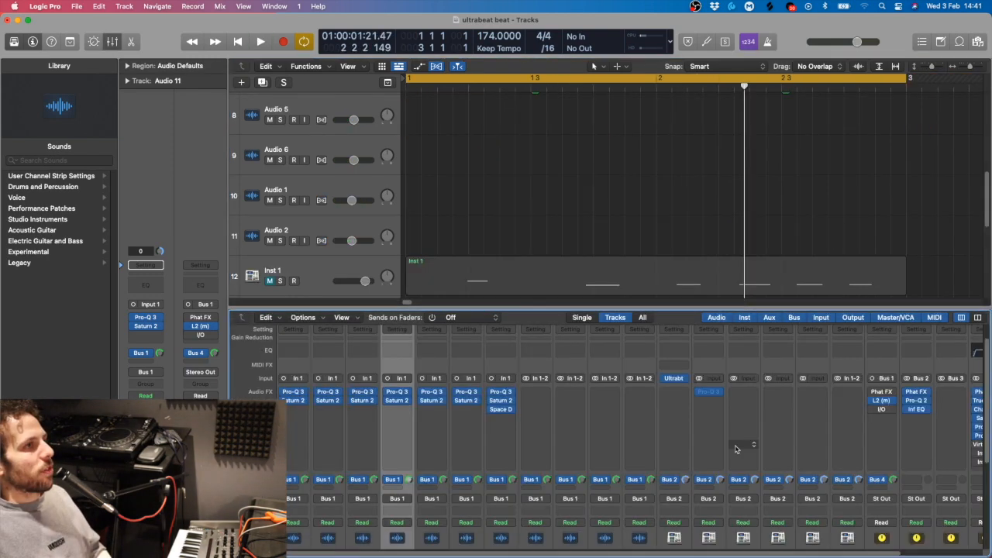
{"action": "scroll", "coordinate": [793, 403], "scroll_direction": "down", "scroll_amount": 6}
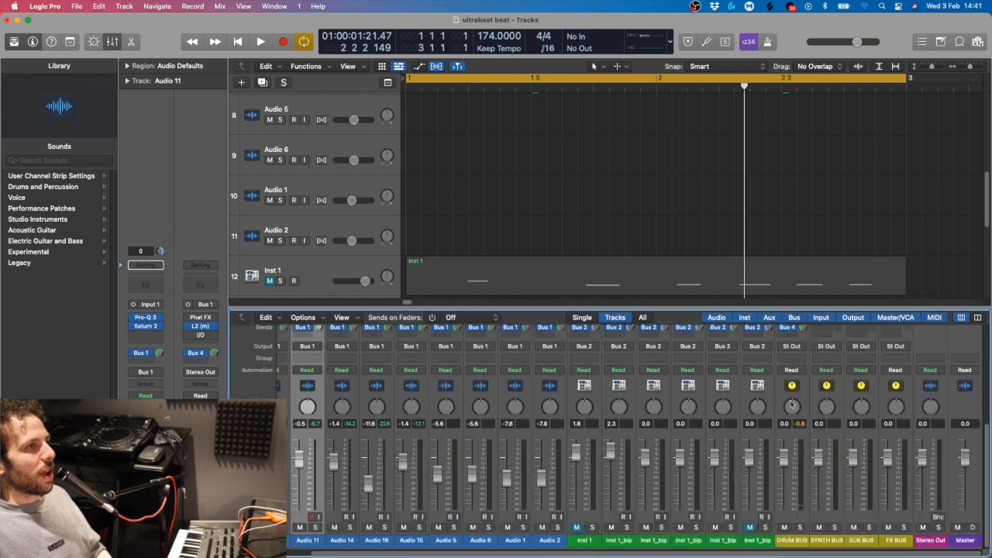
{"action": "scroll", "coordinate": [806, 383], "scroll_direction": "up", "scroll_amount": 7}
{"action": "left_click", "coordinate": [791, 418]}
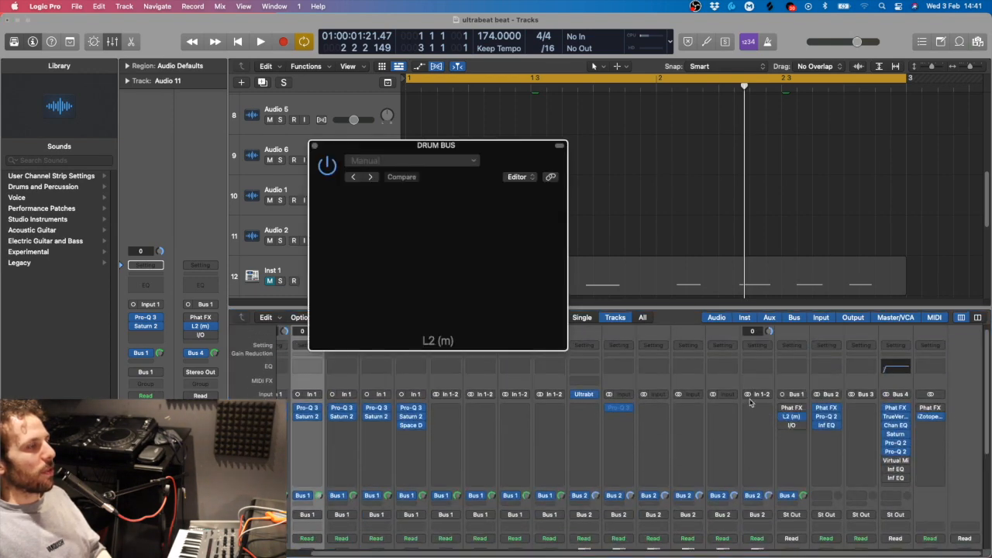
{"action": "left_click_drag", "start_coordinate": [501, 182], "coordinate": [609, 207]}
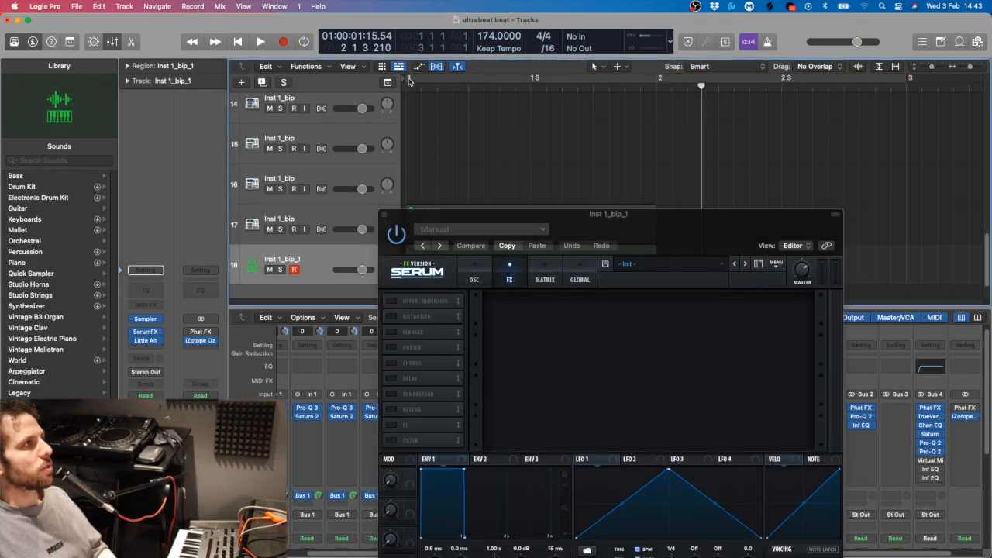
Step: Set the cycle range to cover bar 1 and play the Inst 1_bip_1 sampler track
{"action": "left_click_drag", "start_coordinate": [409, 80], "coordinate": [654, 104]}
{"action": "left_click_drag", "start_coordinate": [631, 241], "coordinate": [648, 151]}
{"action": "key", "text": "space"}
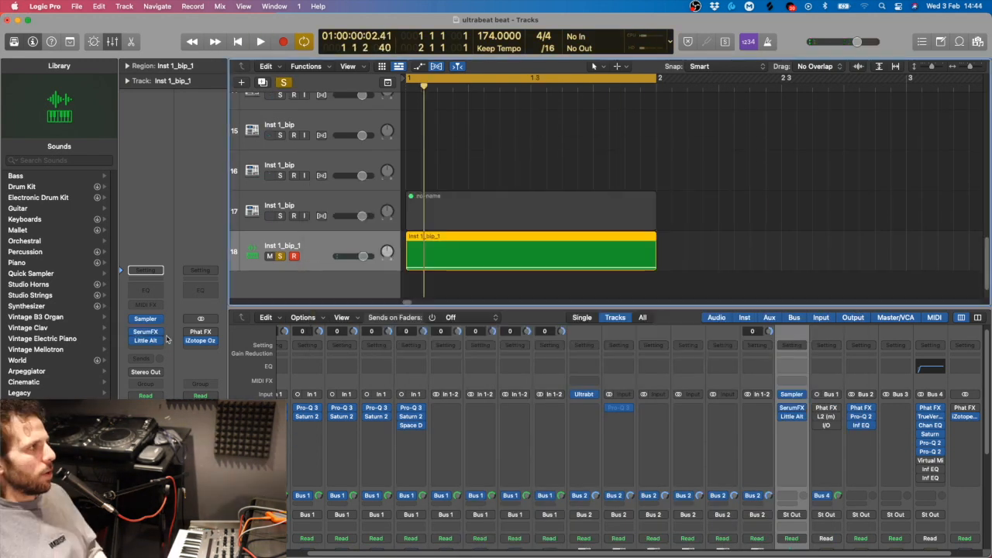
{"action": "left_click", "coordinate": [158, 342]}
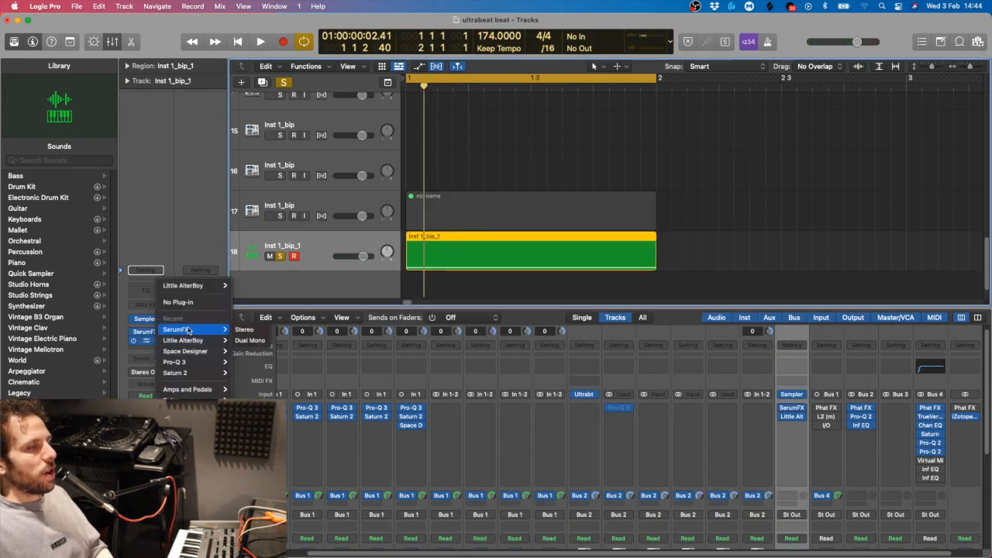
{"action": "mouse_move", "coordinate": [195, 374]}
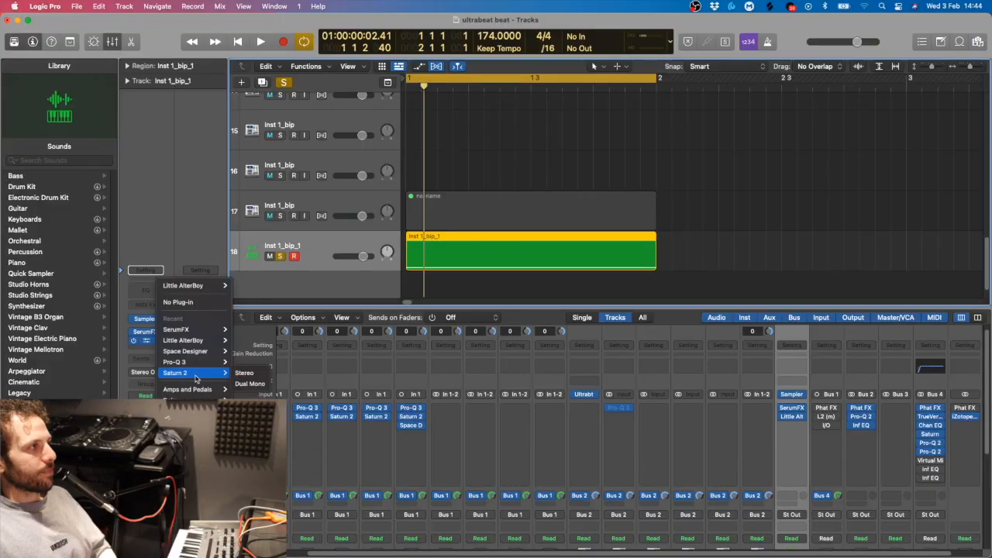
{"action": "mouse_move", "coordinate": [201, 536]}
{"action": "mouse_move", "coordinate": [313, 541]}
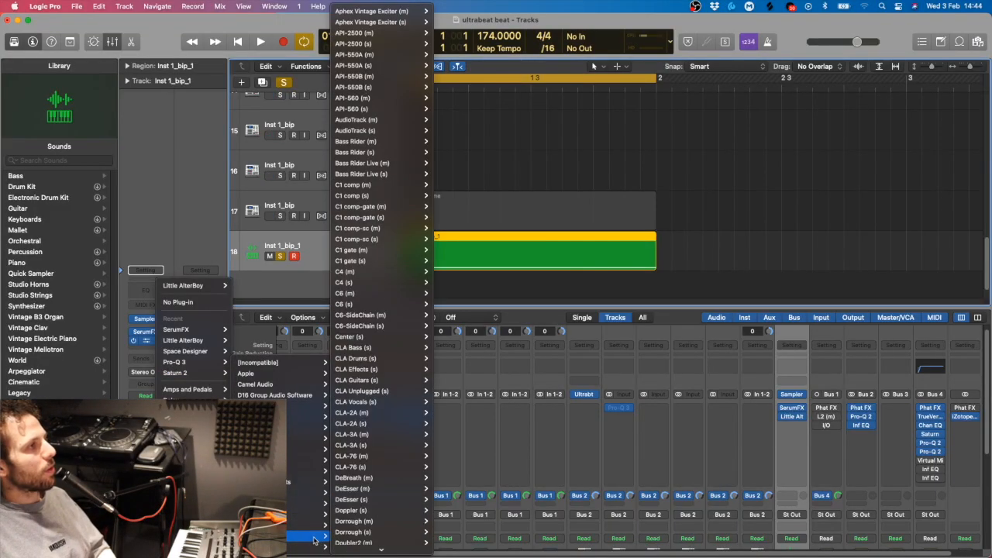
{"action": "left_click", "coordinate": [657, 216]}
Step: Replace the Little AlterBoy effect on the Inst 1_bip_1 track with the Waves SoundShifter Pitch (s) plug-in
{"action": "left_click", "coordinate": [161, 348]}
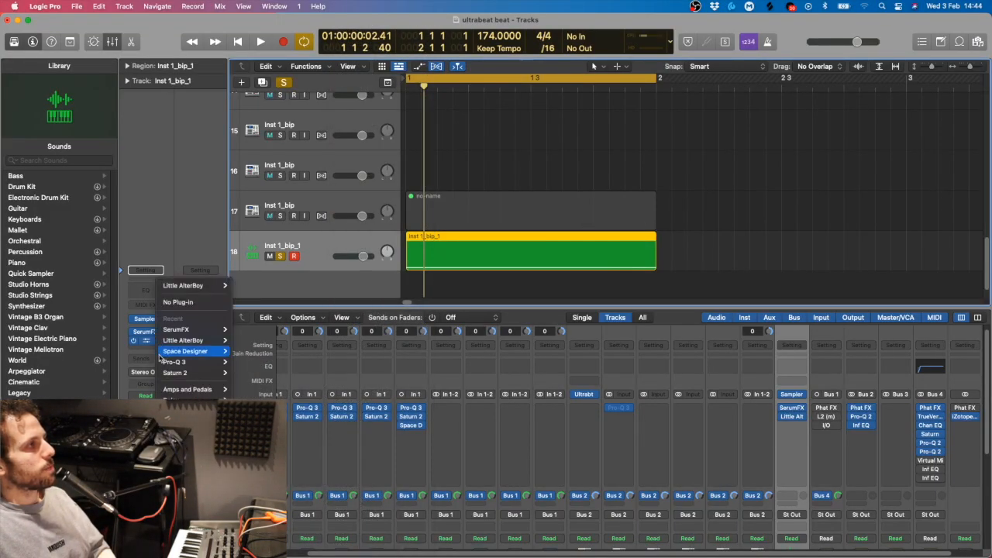
{"action": "mouse_move", "coordinate": [201, 539]}
{"action": "mouse_move", "coordinate": [314, 536]}
{"action": "scroll", "coordinate": [385, 481], "scroll_direction": "down", "scroll_amount": 15}
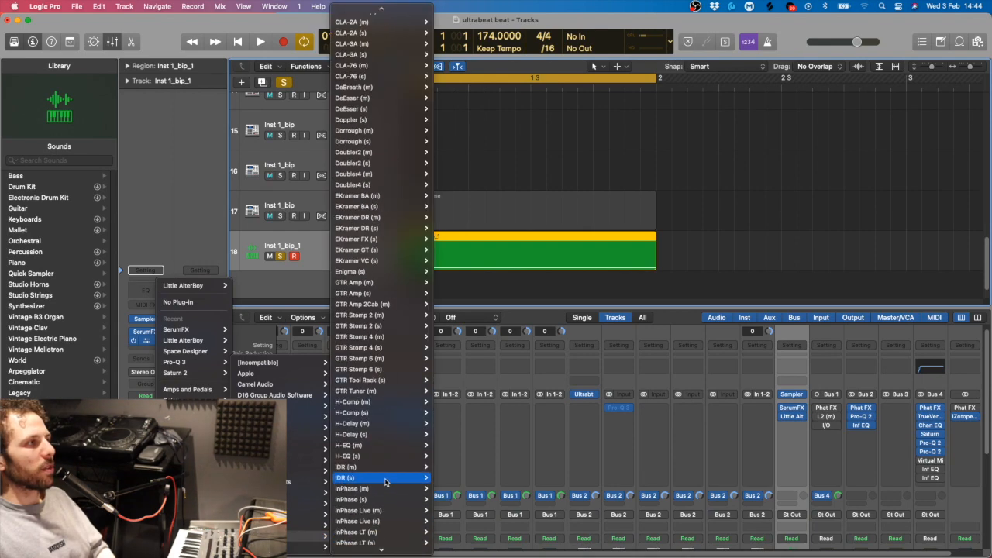
{"action": "scroll", "coordinate": [385, 480], "scroll_direction": "down", "scroll_amount": 10}
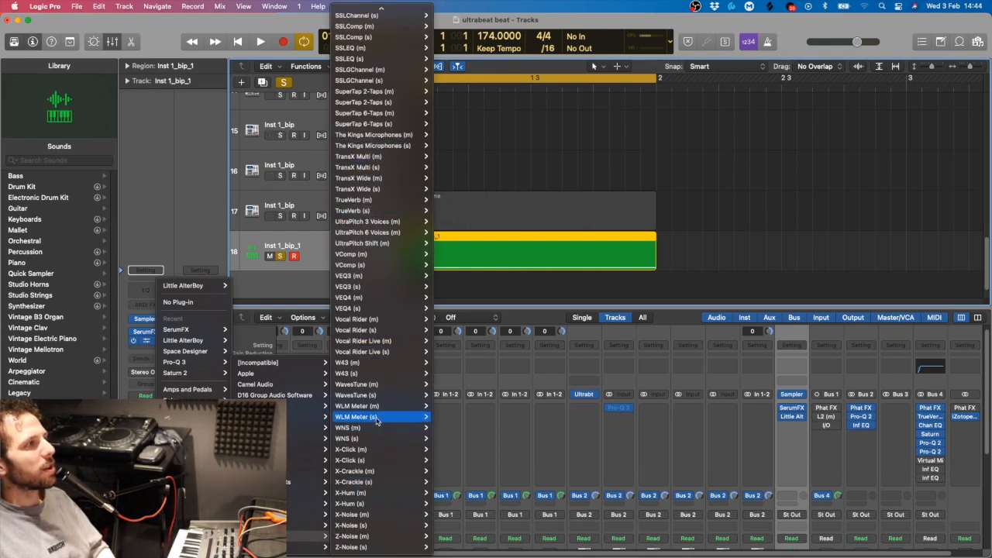
{"action": "scroll", "coordinate": [372, 248], "scroll_direction": "up", "scroll_amount": 10}
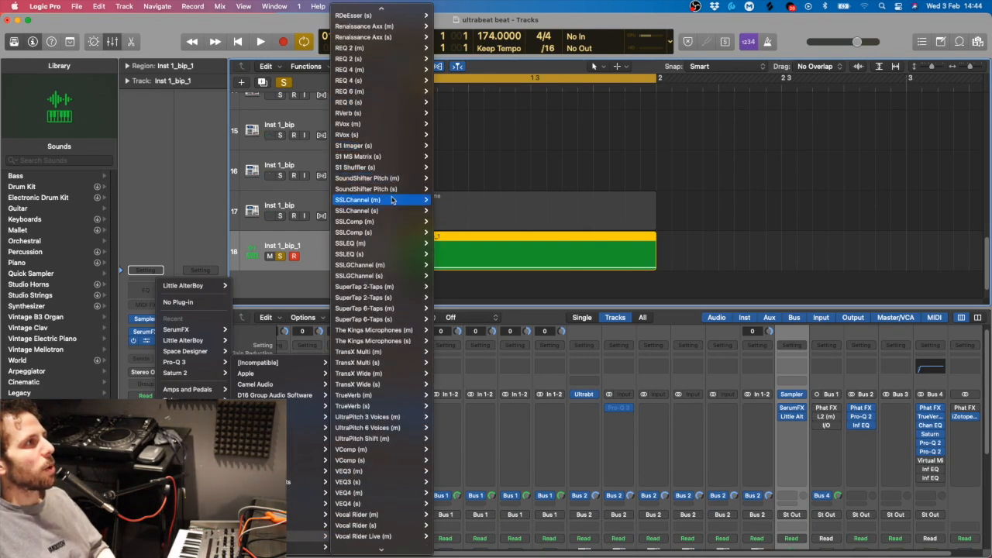
{"action": "left_click", "coordinate": [444, 190]}
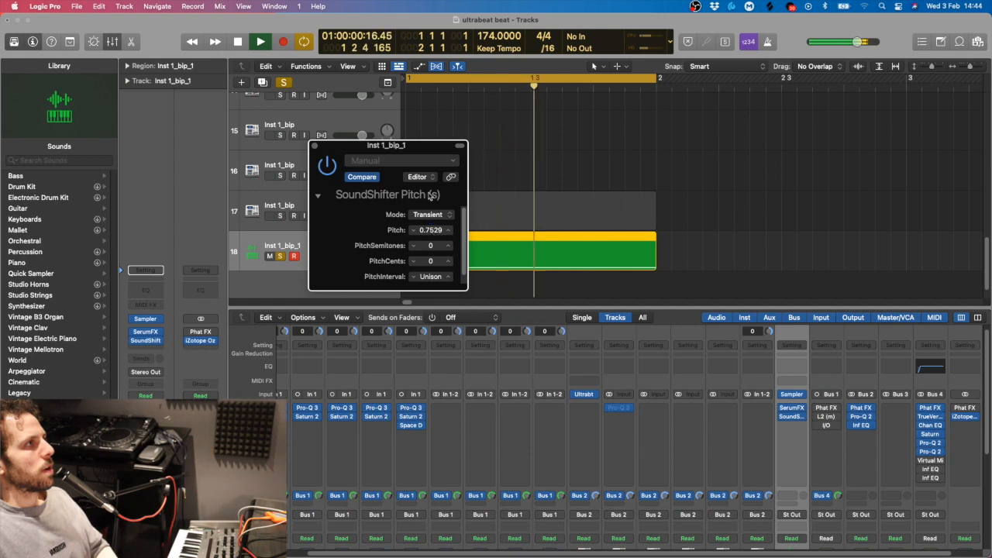
Step: Move the SoundShifter Pitch (s) window clear of the Inst 1_bip_1 region in the arrangement
{"action": "left_click_drag", "start_coordinate": [414, 153], "coordinate": [871, 163]}
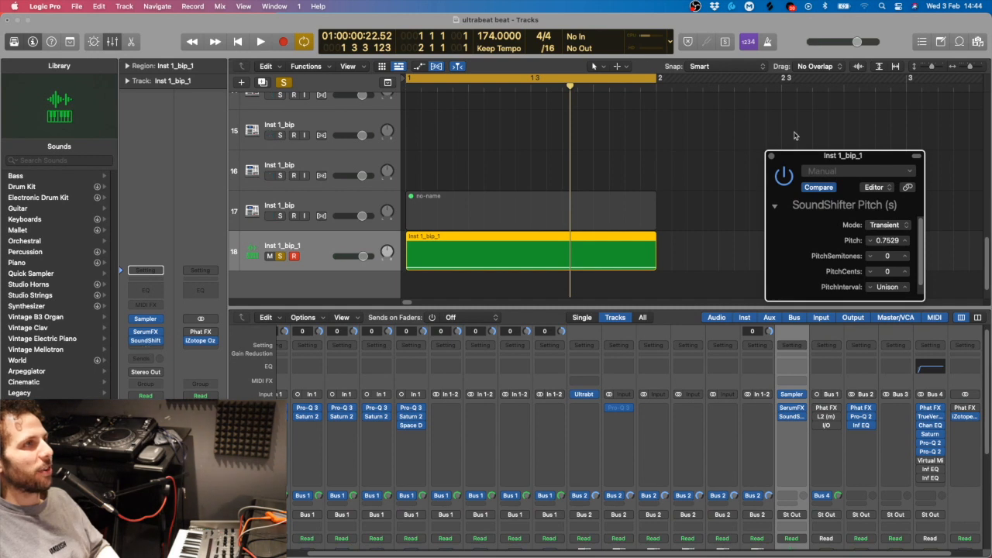
{"action": "left_click_drag", "start_coordinate": [813, 160], "coordinate": [744, 138]}
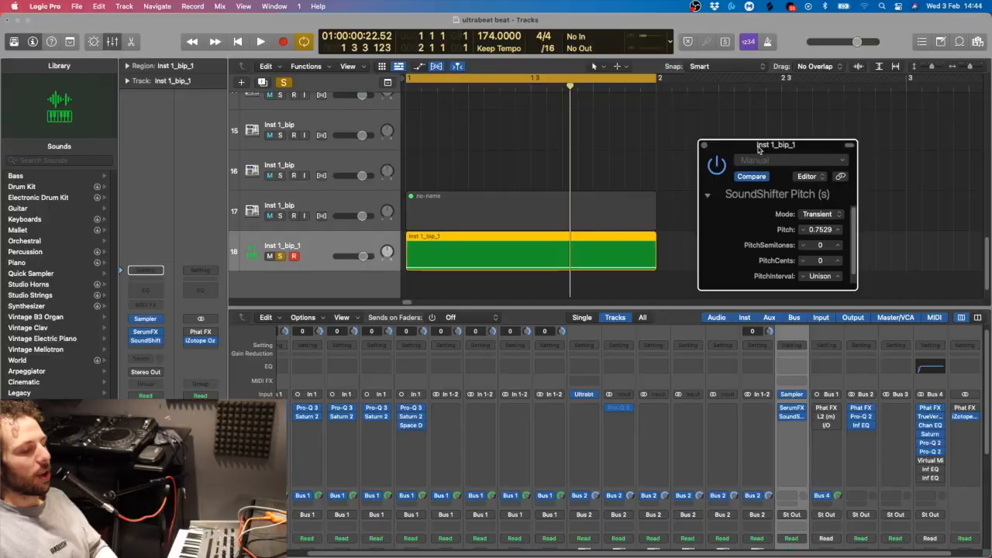
{"action": "left_click_drag", "start_coordinate": [759, 141], "coordinate": [780, 187]}
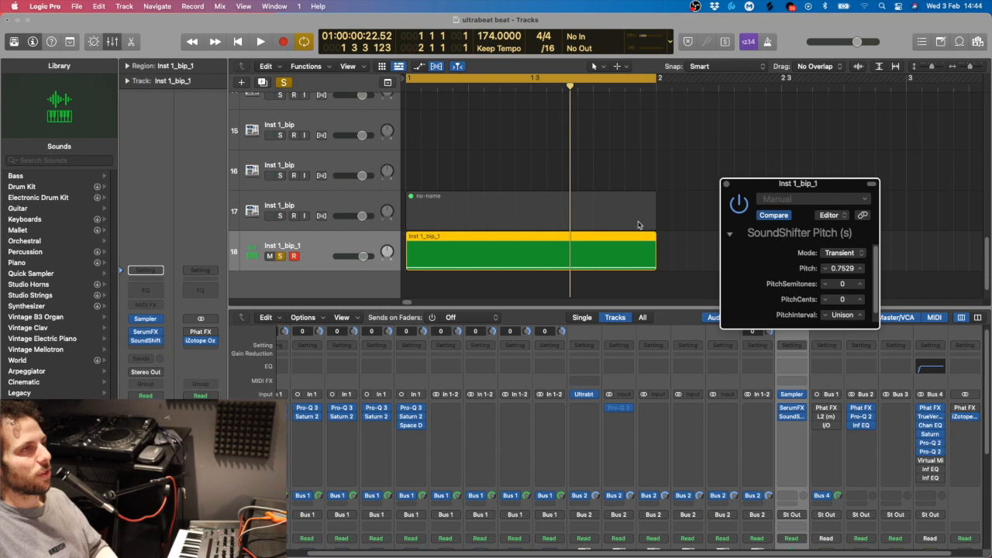
Step: Lower the SoundShifter Pitch (s) pitch on the Inst 1_bip_1 track to 0.6850, stop playback and unsolo the track
{"action": "left_click_drag", "start_coordinate": [782, 188], "coordinate": [767, 180]}
{"action": "left_click_drag", "start_coordinate": [826, 260], "coordinate": [827, 248]}
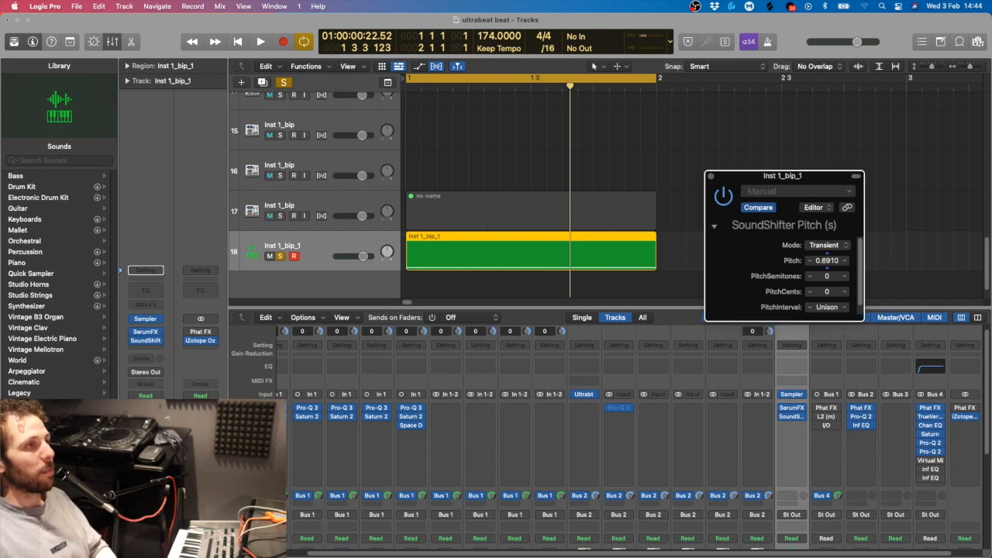
{"action": "left_click_drag", "start_coordinate": [827, 260], "coordinate": [827, 263]}
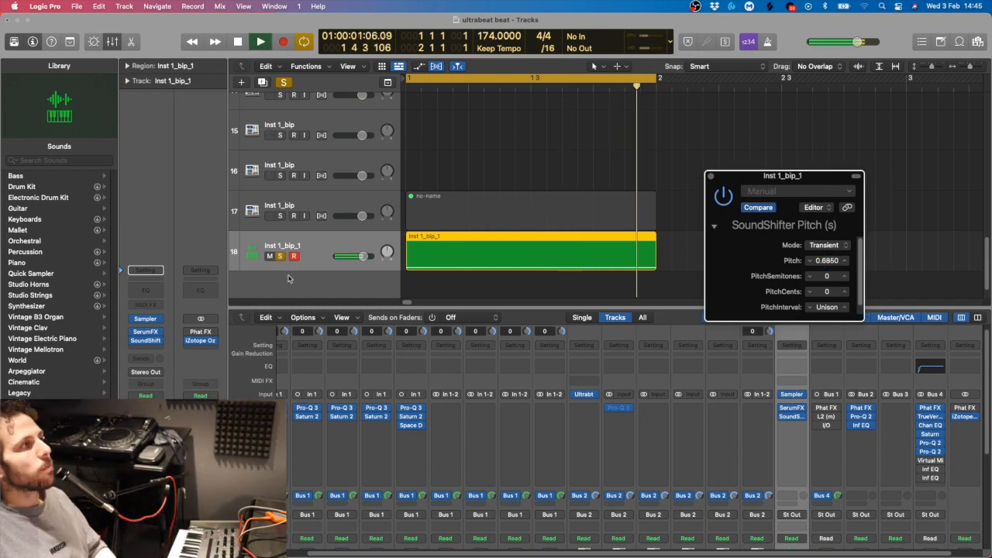
{"action": "key", "text": "space"}
{"action": "left_click", "coordinate": [280, 257]}
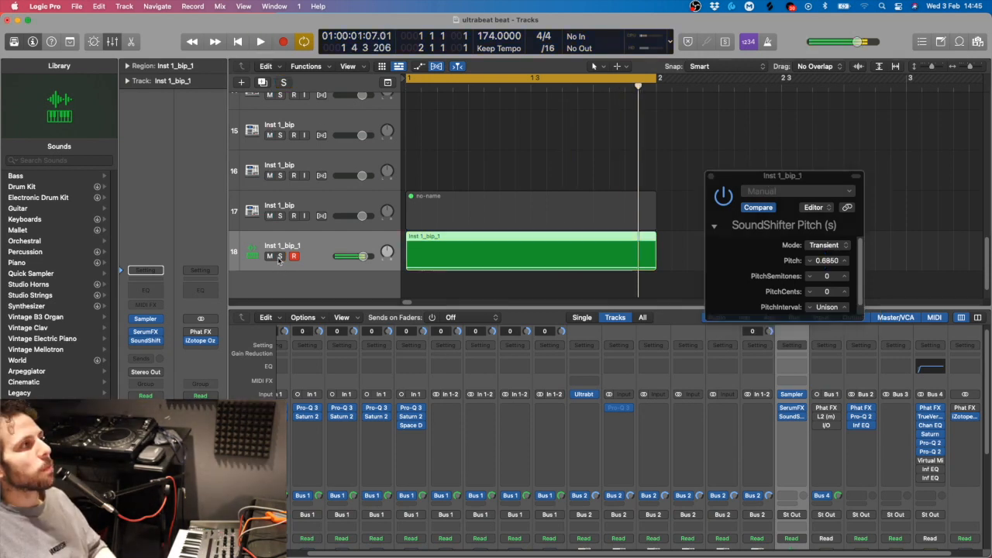
{"action": "key", "text": "space"}
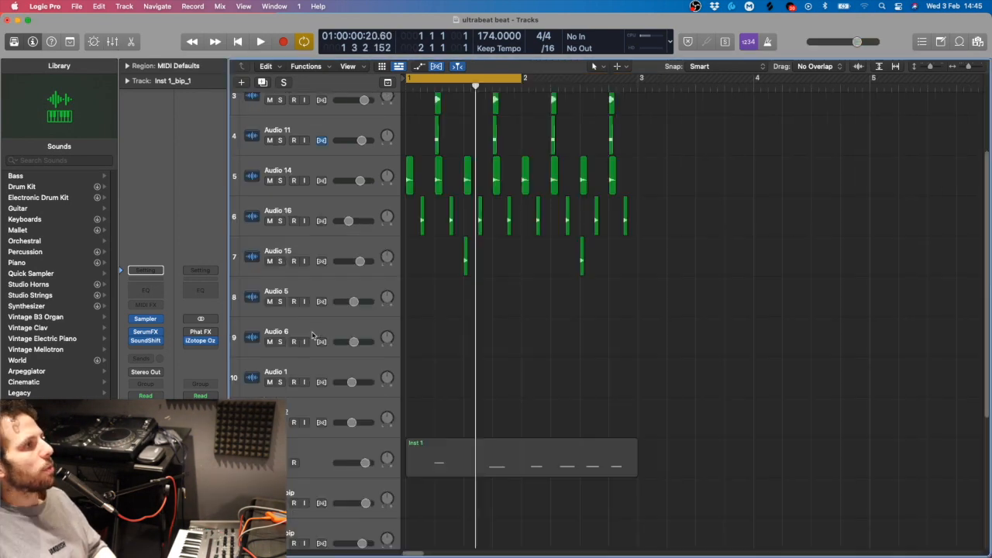
Step: Fill bar 1 of the Inst 1 Ultrabeat region with alternating Shaker 1 notes and bounce the region in place
{"action": "scroll", "coordinate": [355, 424], "scroll_direction": "down", "scroll_amount": 5}
{"action": "scroll", "coordinate": [356, 425], "scroll_direction": "down", "scroll_amount": 2}
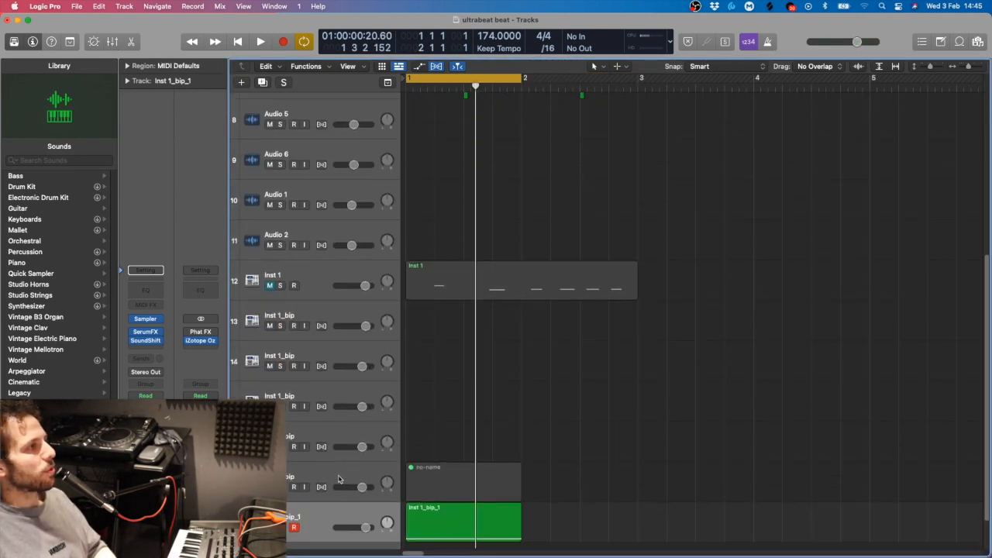
{"action": "left_click", "coordinate": [338, 476]}
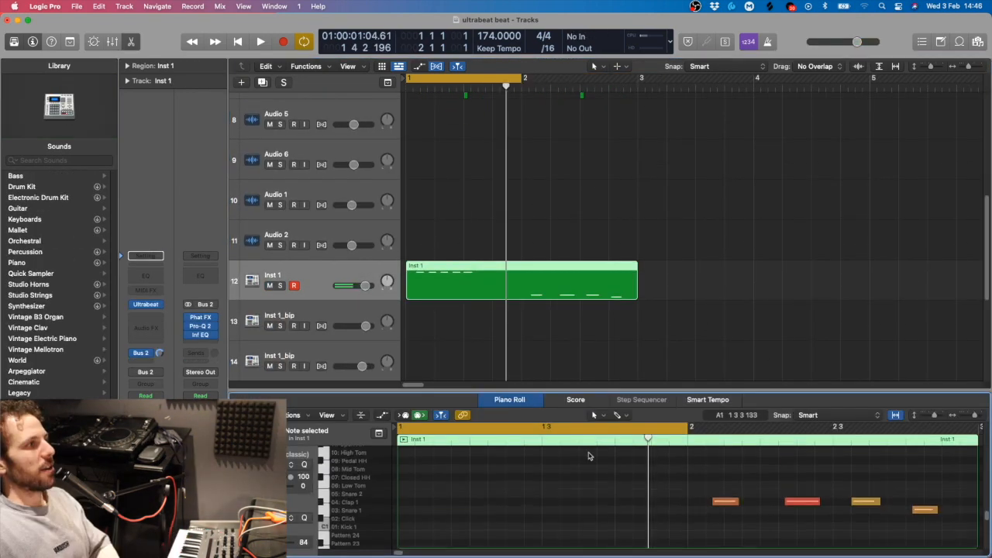
{"action": "scroll", "coordinate": [524, 522], "scroll_direction": "up", "scroll_amount": 5}
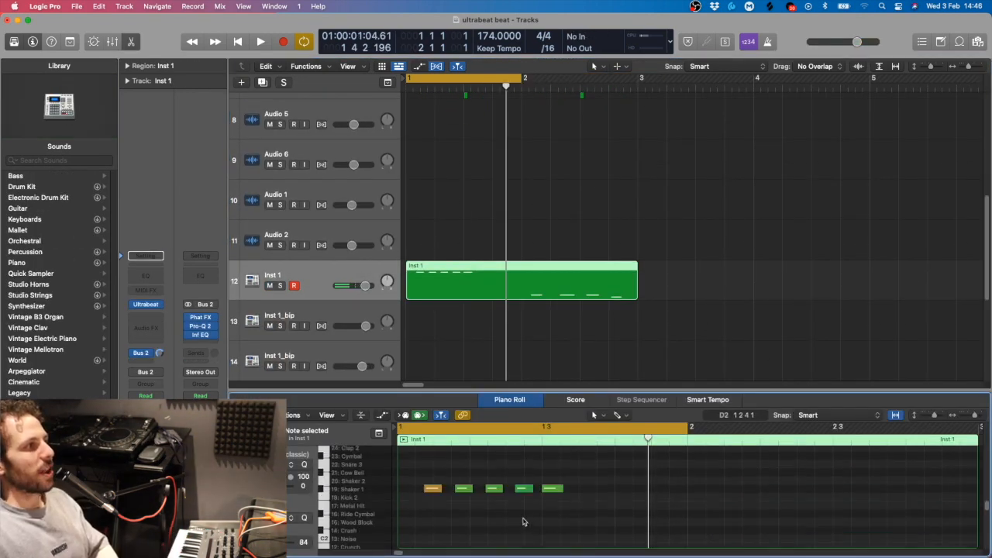
{"action": "left_click", "coordinate": [433, 488]}
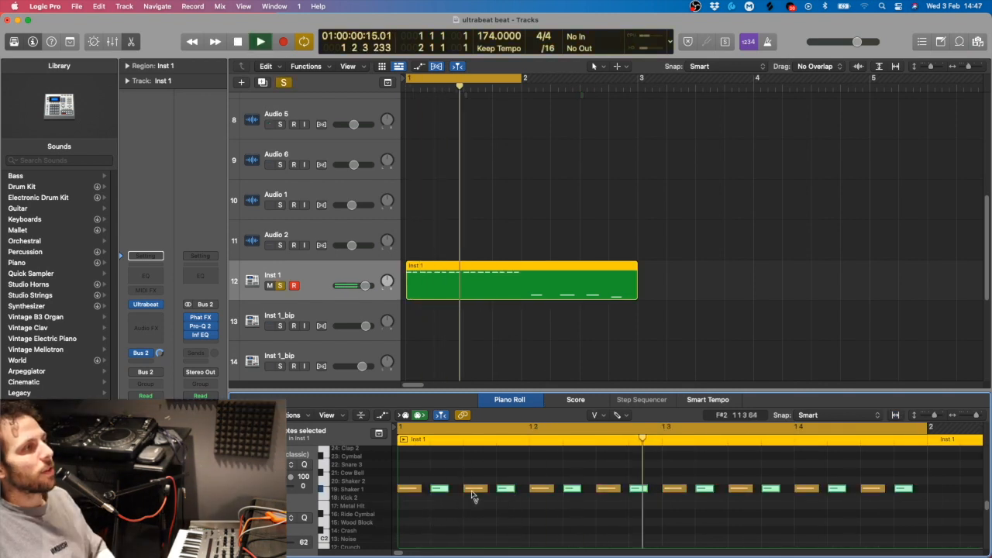
{"action": "key", "text": "ctrl+s"}
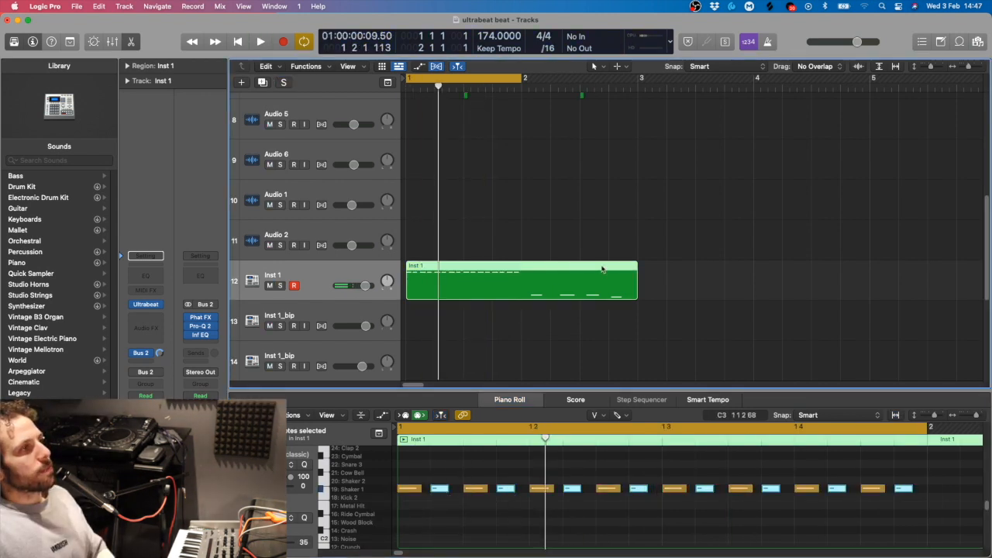
{"action": "right_click", "coordinate": [515, 269]}
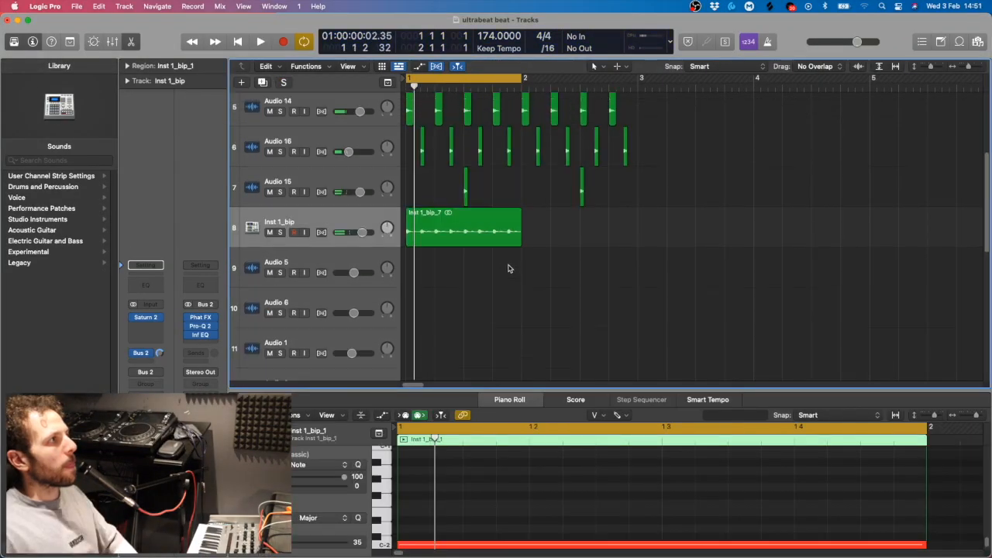
Step: Audition other Ultrabeat sounds by moving the Inst 1 region's note at 1 3 1 1 to High Tom (A1)
{"action": "scroll", "coordinate": [508, 267], "scroll_direction": "up", "scroll_amount": 5}
{"action": "scroll", "coordinate": [510, 268], "scroll_direction": "down", "scroll_amount": 12}
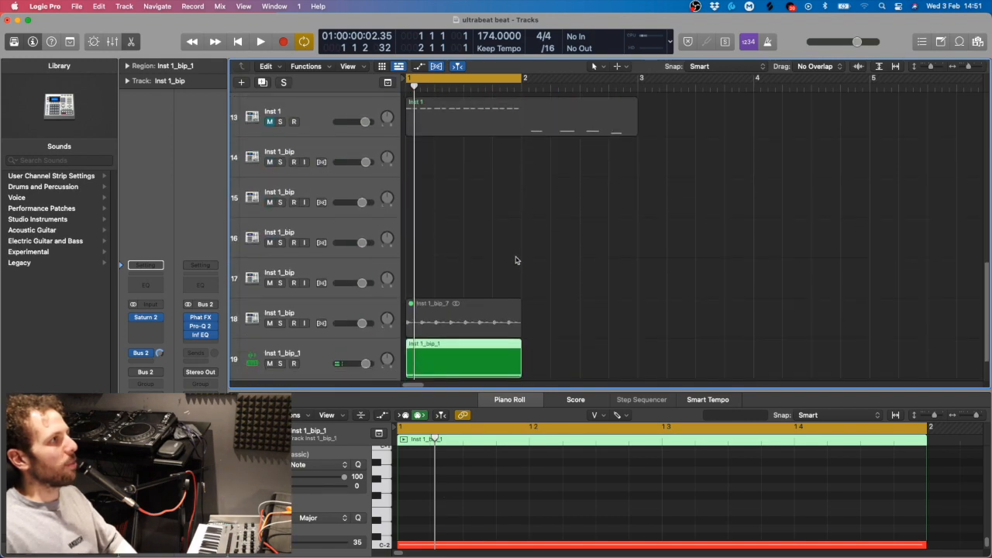
{"action": "left_click", "coordinate": [514, 265]}
{"action": "scroll", "coordinate": [413, 233], "scroll_direction": "up", "scroll_amount": 3}
{"action": "scroll", "coordinate": [413, 212], "scroll_direction": "up", "scroll_amount": 3}
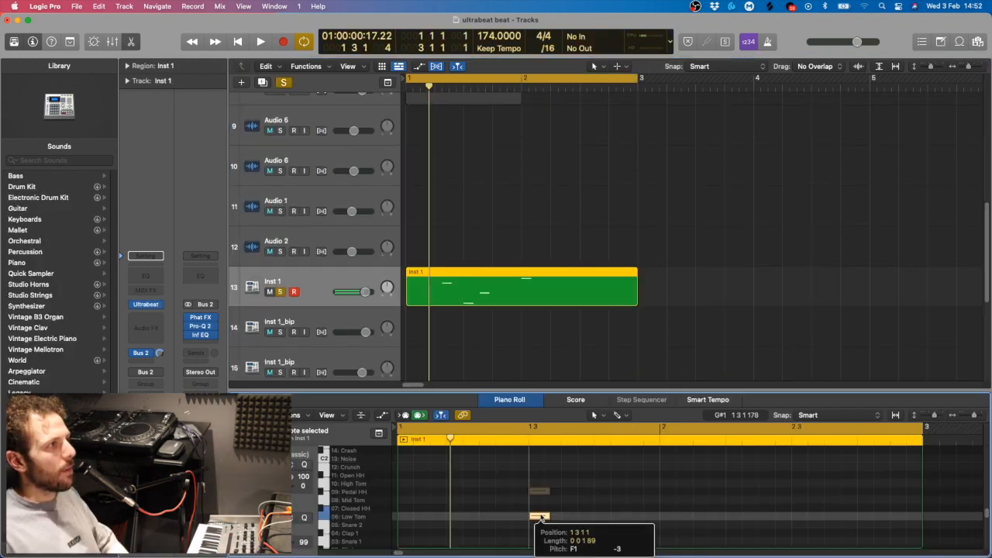
{"action": "left_click_drag", "start_coordinate": [542, 519], "coordinate": [540, 484]}
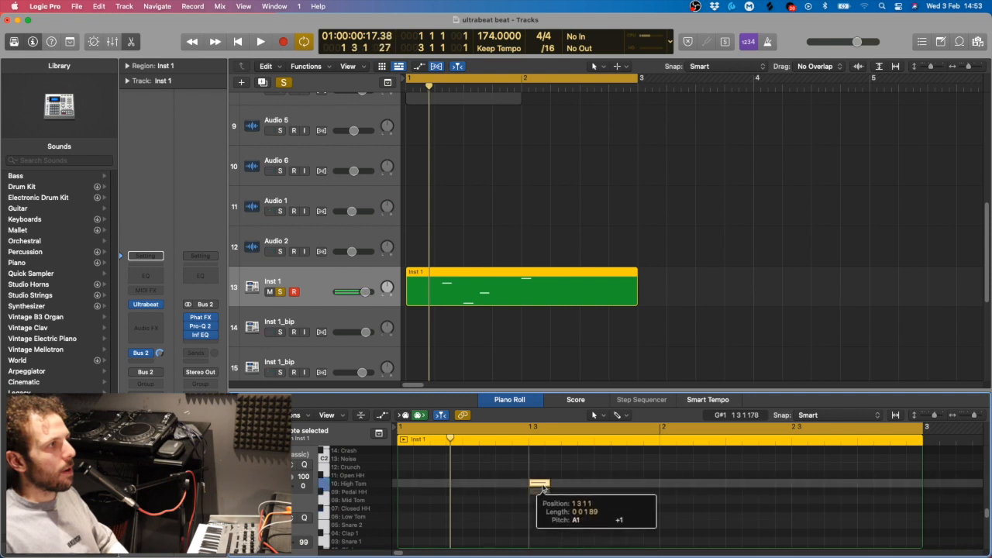
{"action": "scroll", "coordinate": [554, 496], "scroll_direction": "up", "scroll_amount": 3}
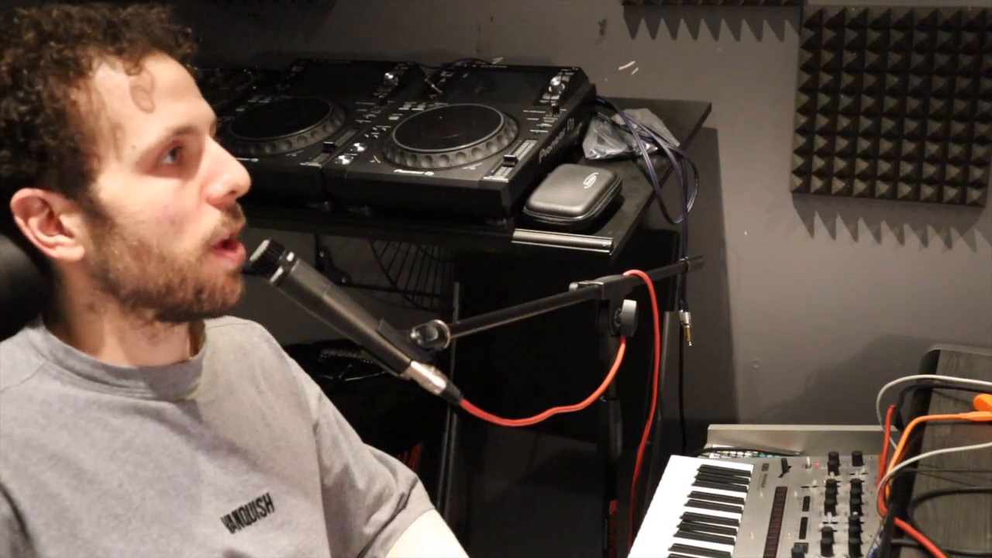
Step: Mute the Inst 1 track and solo the bounced Inst 1_bip_8 region's track 14 for playback
{"action": "left_click", "coordinate": [270, 291]}
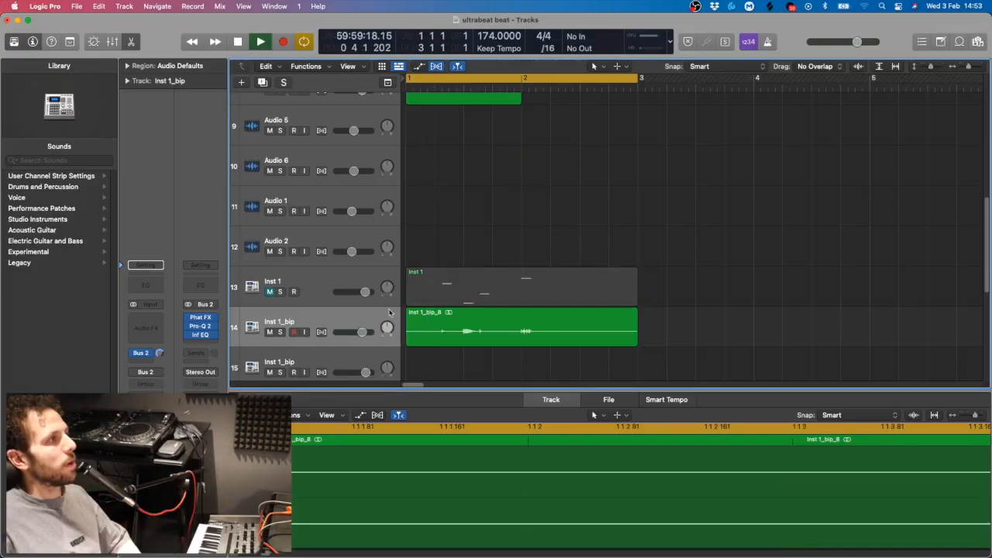
{"action": "left_click", "coordinate": [280, 331]}
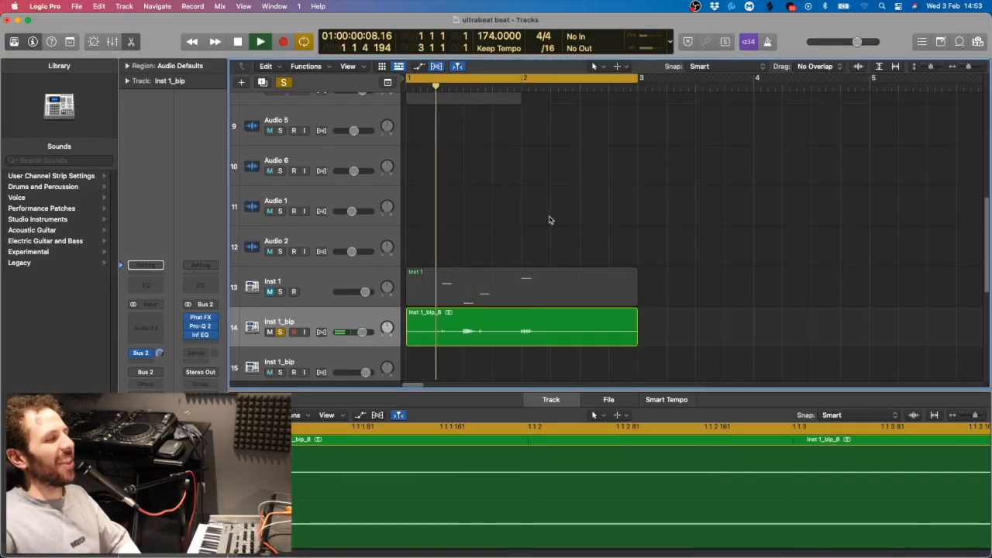
{"action": "key", "text": "z"}
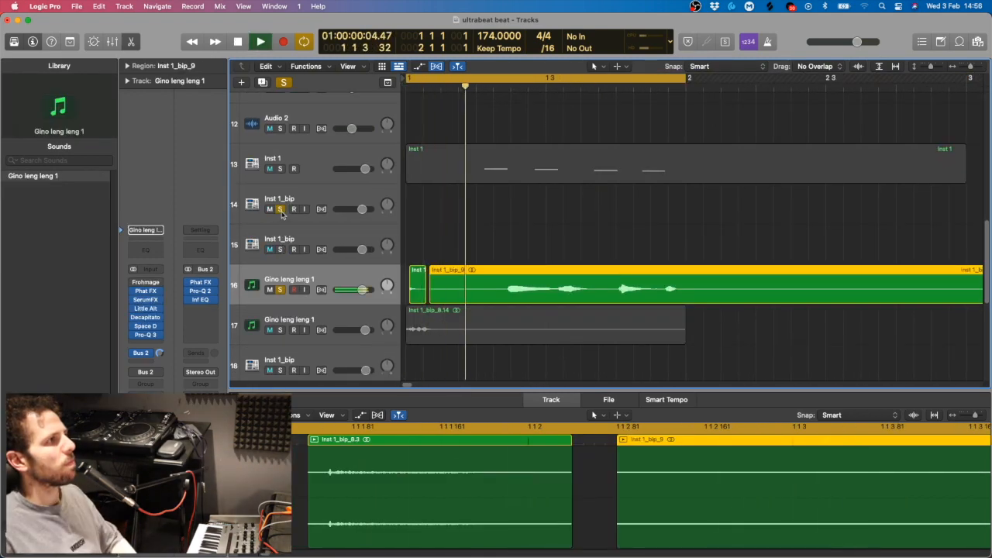
Step: Unsolo track 14 and trim the empty start of the Inst 1_bip_9 region on track 16
{"action": "left_click", "coordinate": [281, 210]}
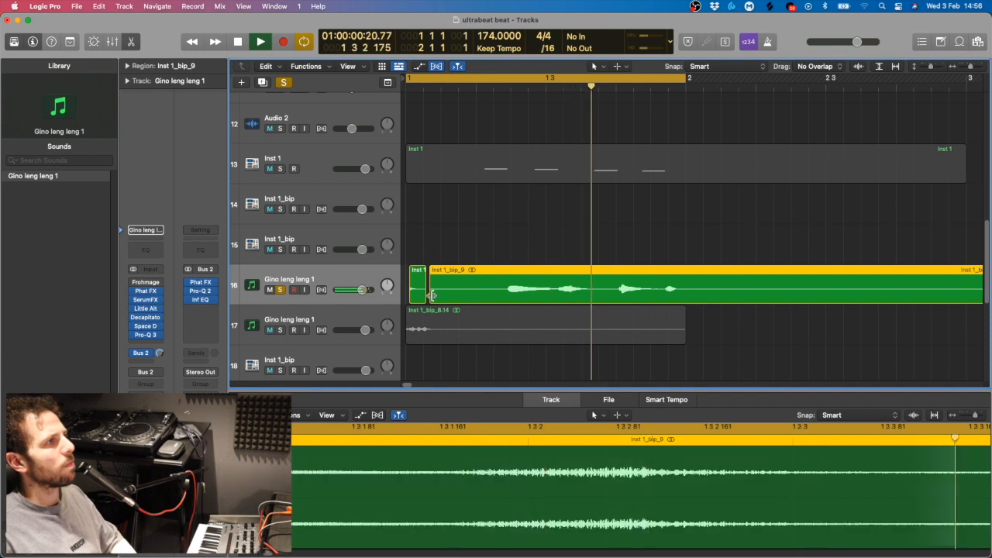
{"action": "left_click_drag", "start_coordinate": [432, 295], "coordinate": [465, 295]}
{"action": "key", "text": "space"}
Step: Split the Inst 1_bip_9 region with the Scissors tool just before its third and fourth sounds and play the result
{"action": "left_click", "coordinate": [594, 66]}
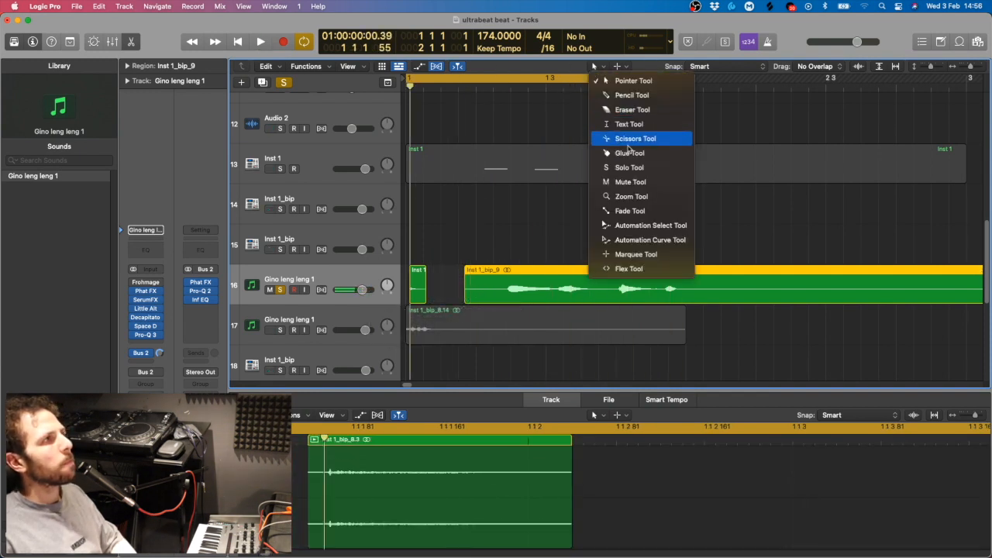
{"action": "left_click", "coordinate": [634, 139]}
{"action": "left_click", "coordinate": [618, 292]}
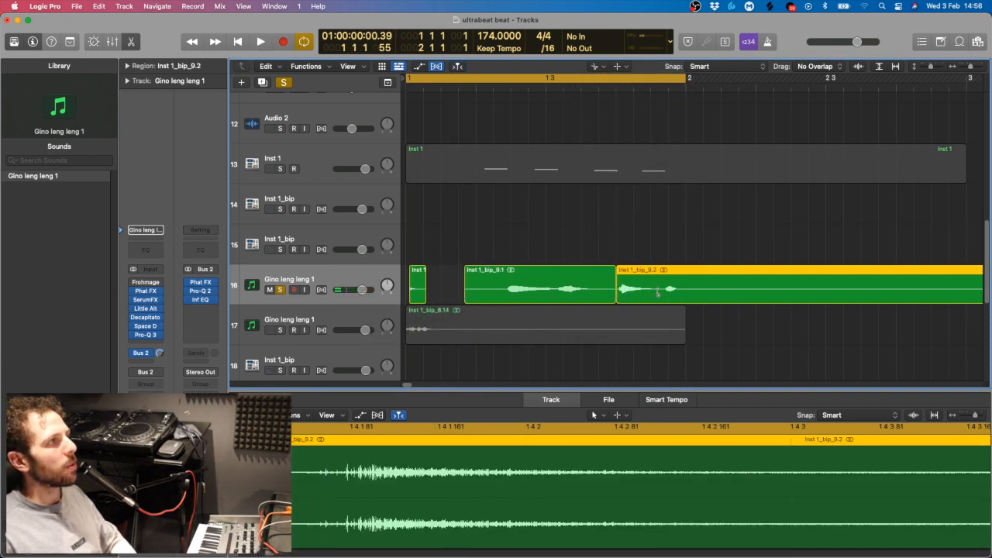
{"action": "left_click", "coordinate": [657, 292]}
{"action": "key", "text": "space"}
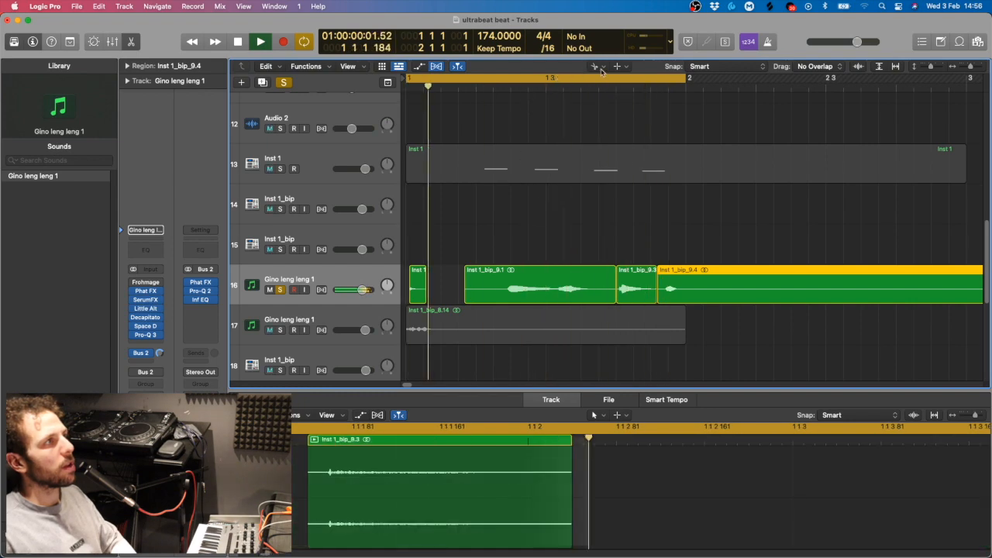
Step: Duplicate track 16 with its effects and move the Inst 1_bip_9.1 region onto the new track 17
{"action": "left_click", "coordinate": [596, 67]}
{"action": "left_click", "coordinate": [631, 77]}
{"action": "key", "text": "space"}
{"action": "left_click_drag", "start_coordinate": [502, 276], "coordinate": [499, 260]}
{"action": "left_click", "coordinate": [262, 82]}
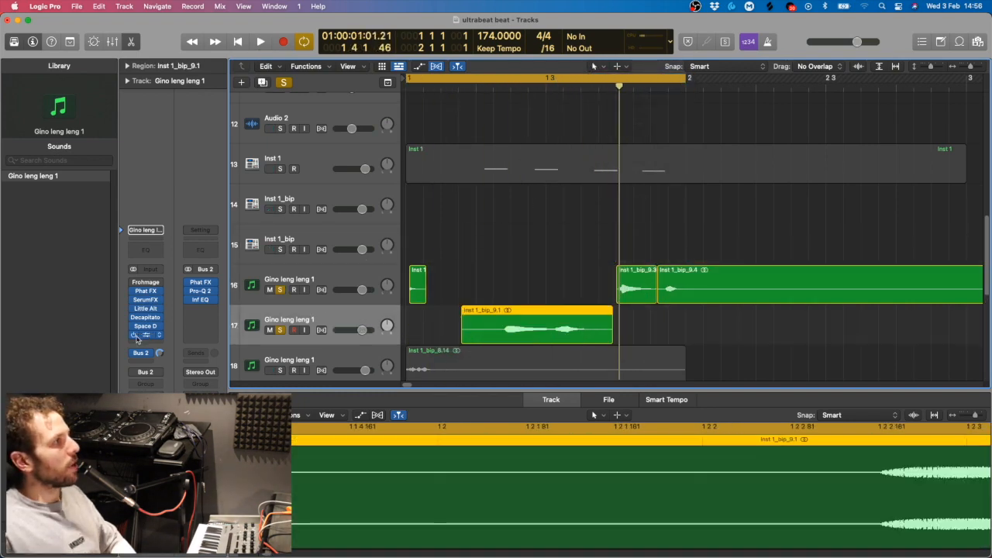
{"action": "left_click", "coordinate": [516, 275]}
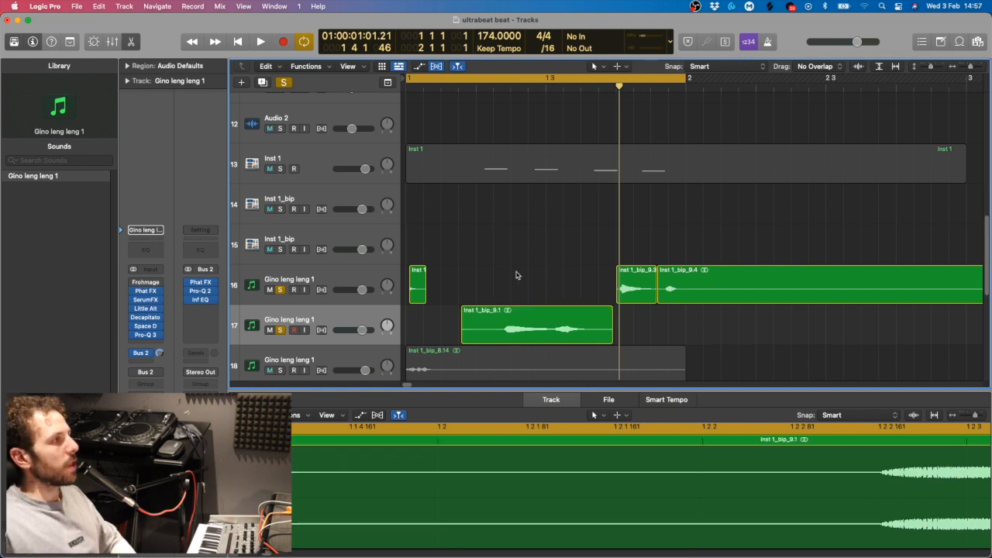
Step: Examine the Frohmage, Phat FX and SerumFX settings in track 17's effect chain
{"action": "left_click", "coordinate": [146, 282]}
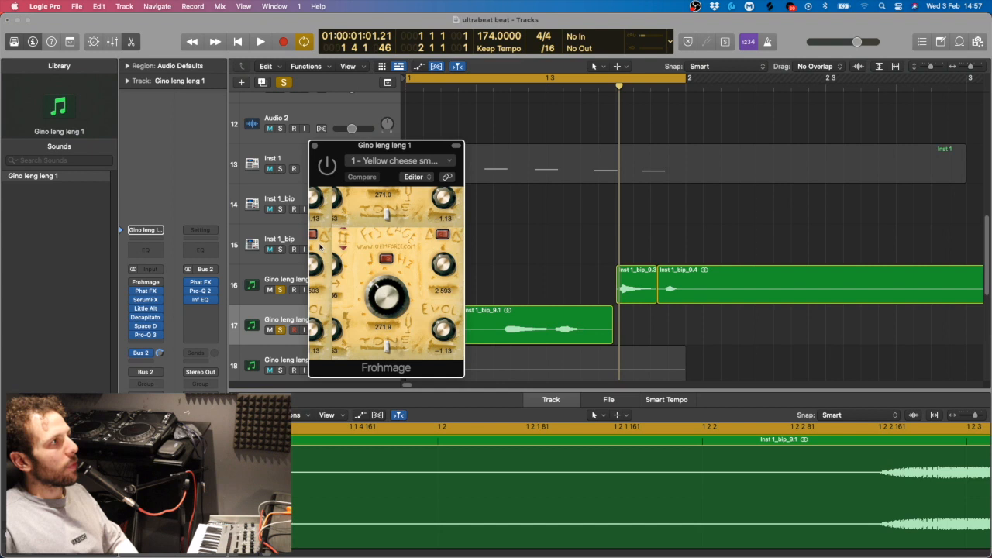
{"action": "left_click", "coordinate": [314, 147]}
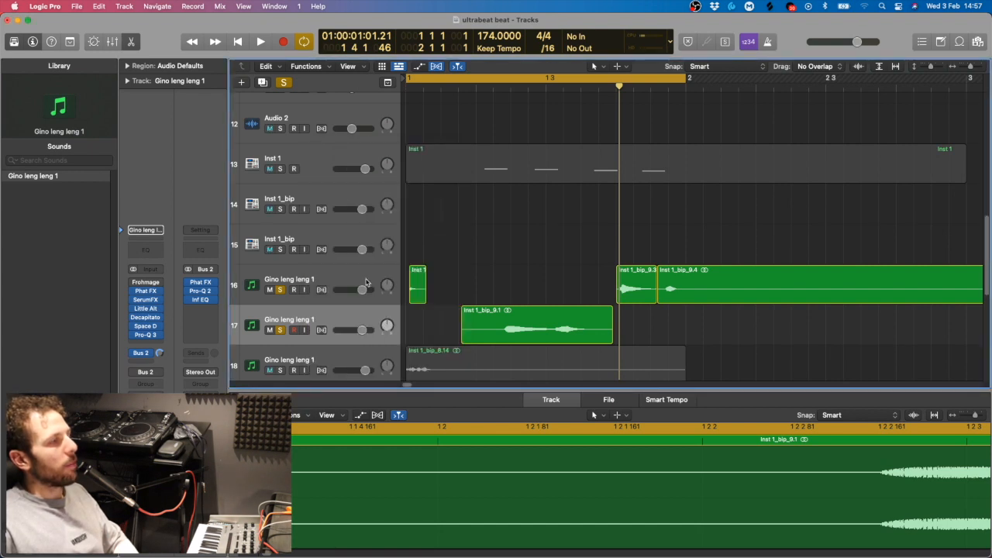
{"action": "left_click", "coordinate": [142, 282]}
{"action": "left_click", "coordinate": [353, 140]}
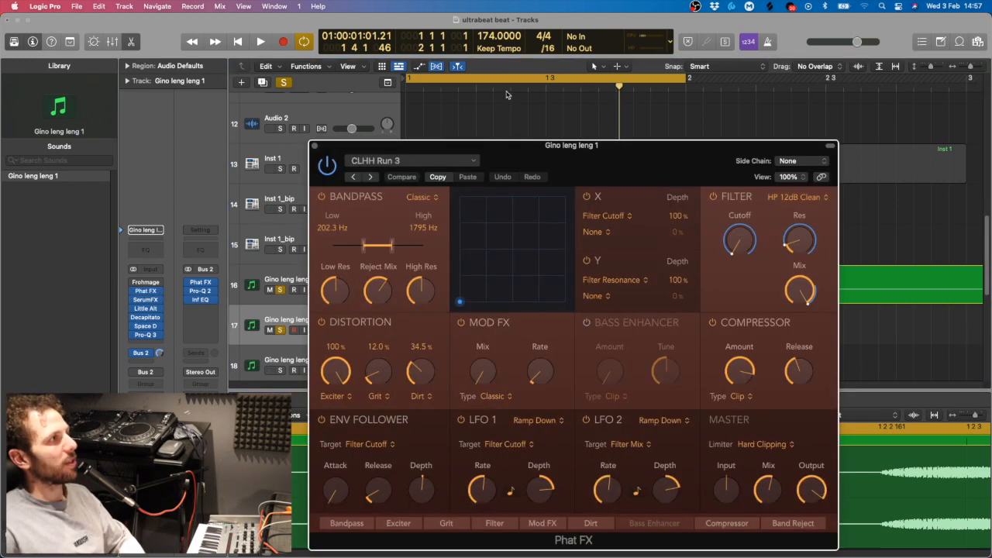
{"action": "key", "text": "super+w"}
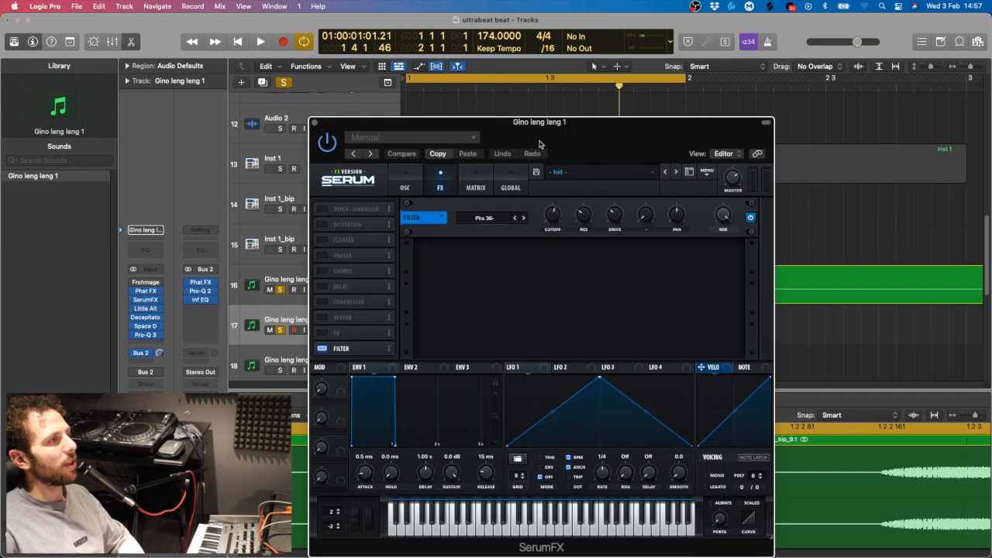
{"action": "left_click_drag", "start_coordinate": [536, 140], "coordinate": [573, 126]}
{"action": "left_click", "coordinate": [355, 110]}
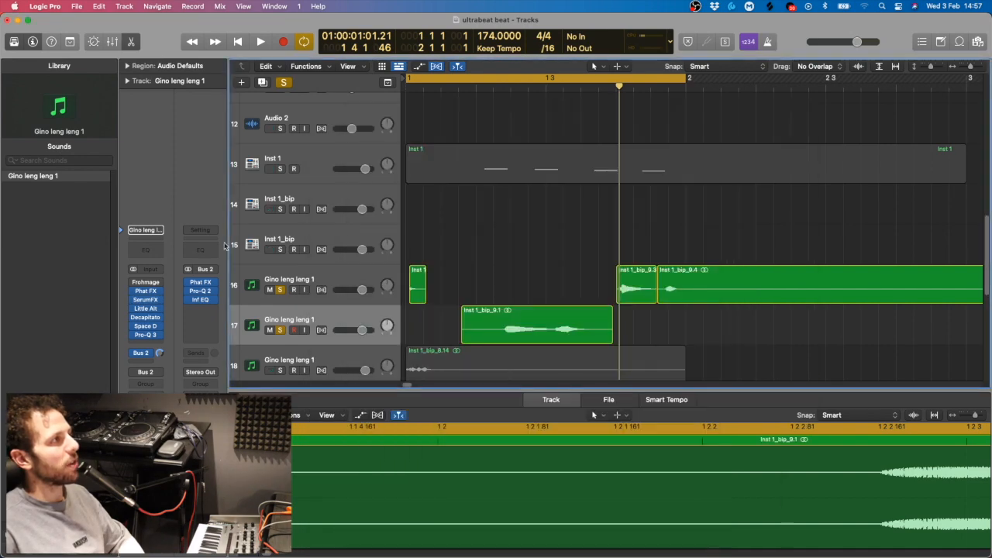
Step: Examine the Little AlterBoy, Decapitator, Space D and Pro-Q 3 settings in track 17's effect chain
{"action": "left_click", "coordinate": [145, 309]}
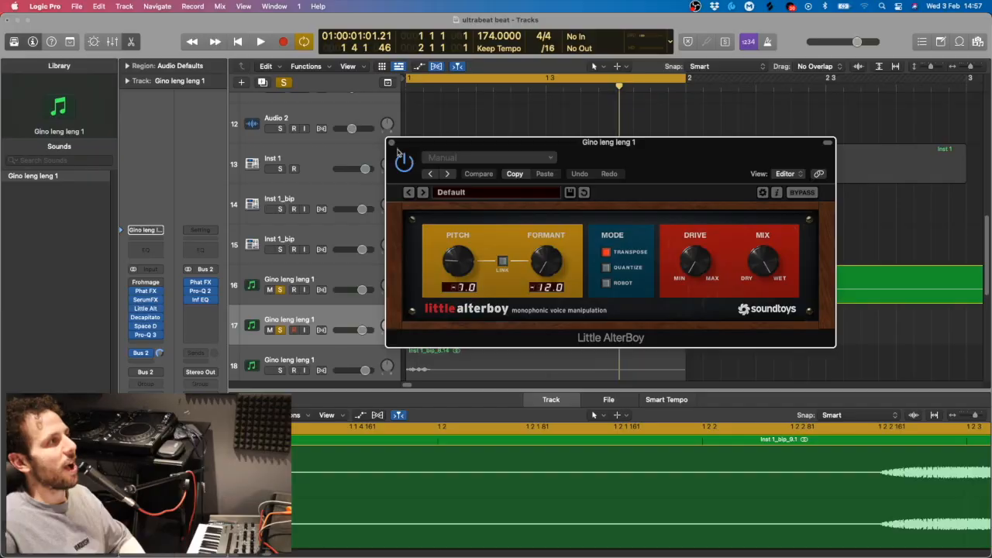
{"action": "left_click", "coordinate": [395, 148]}
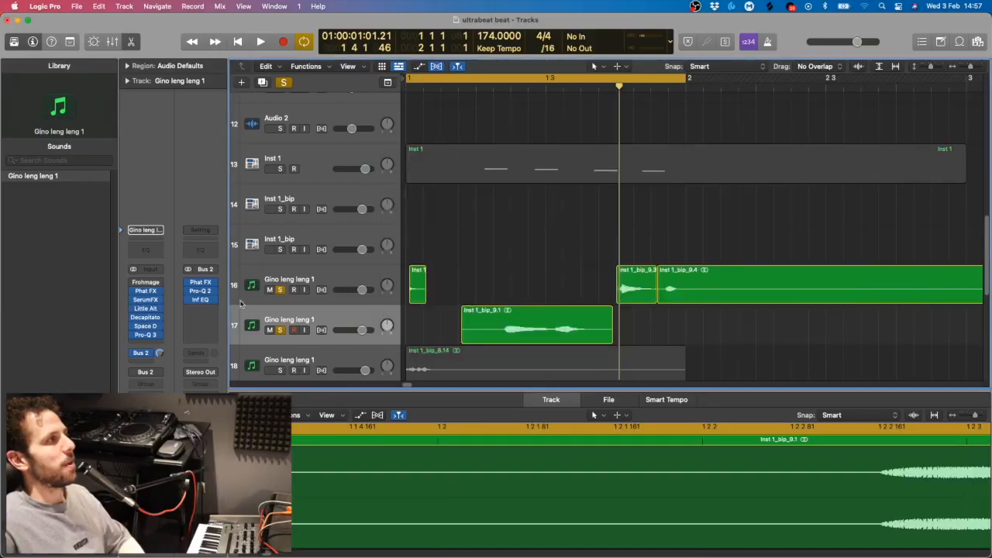
{"action": "left_click", "coordinate": [147, 318]}
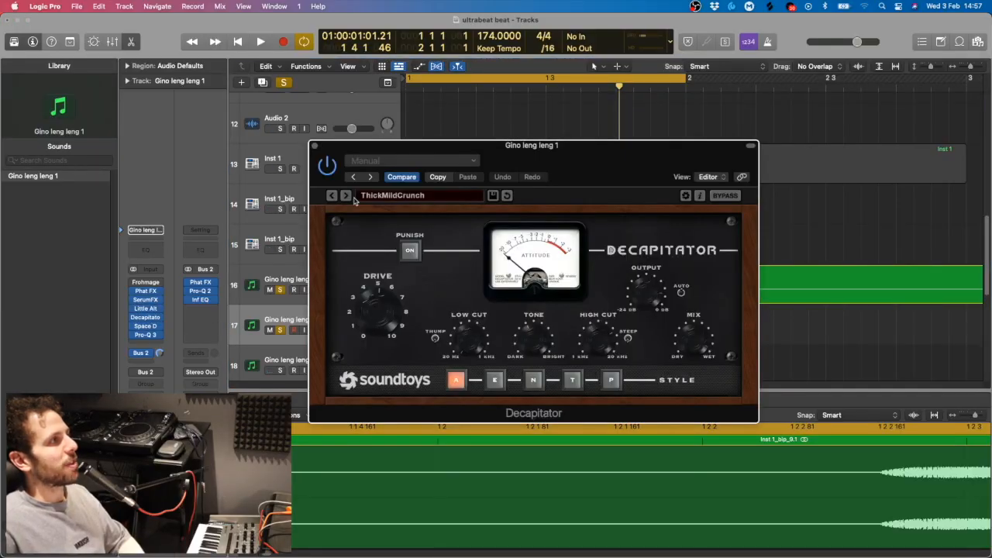
{"action": "left_click", "coordinate": [314, 146]}
{"action": "left_click", "coordinate": [145, 325]}
{"action": "left_click", "coordinate": [317, 147]}
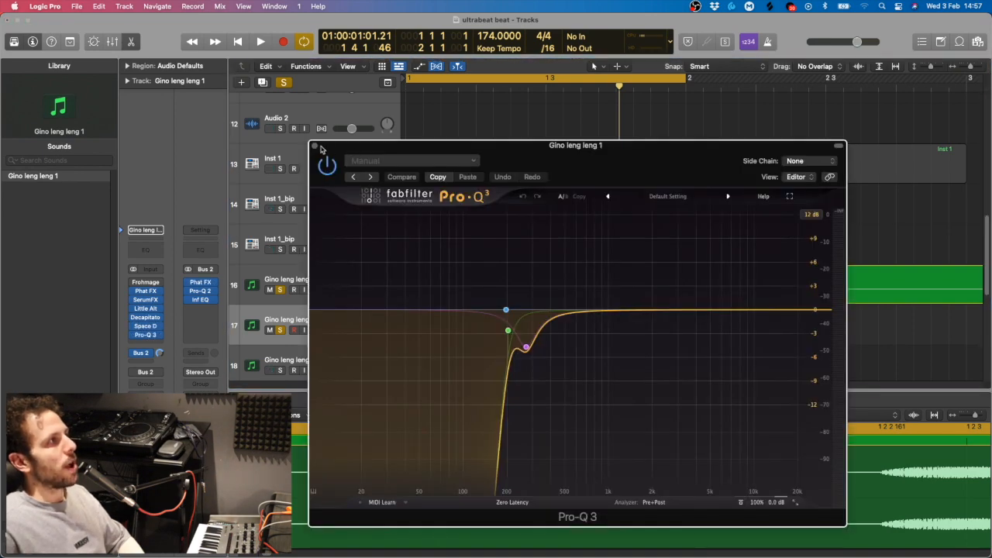
{"action": "left_click", "coordinate": [315, 145]}
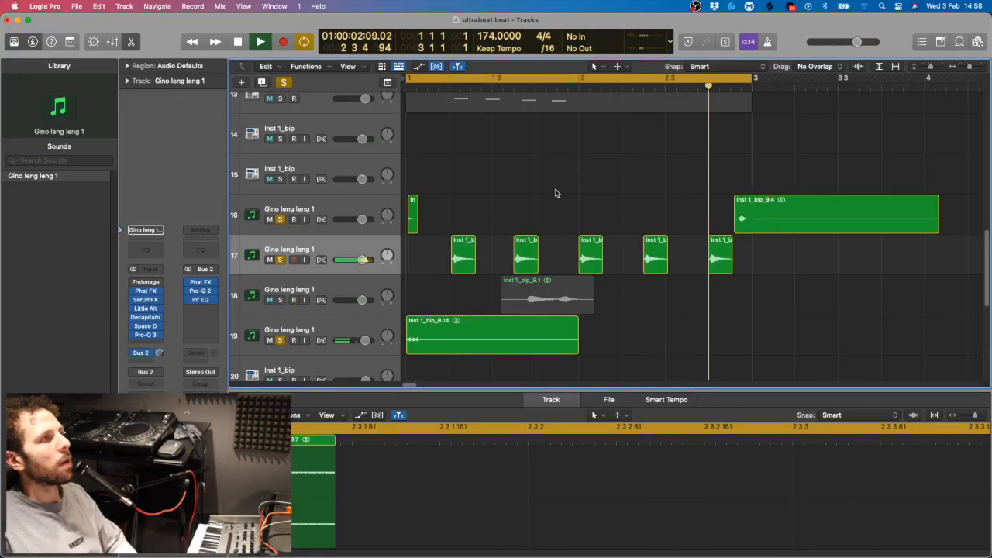
Step: Move the Inst 1_bip_9.4 region on track 16 slightly earlier, to position 2 4 2 201
{"action": "left_click_drag", "start_coordinate": [763, 215], "coordinate": [758, 214]}
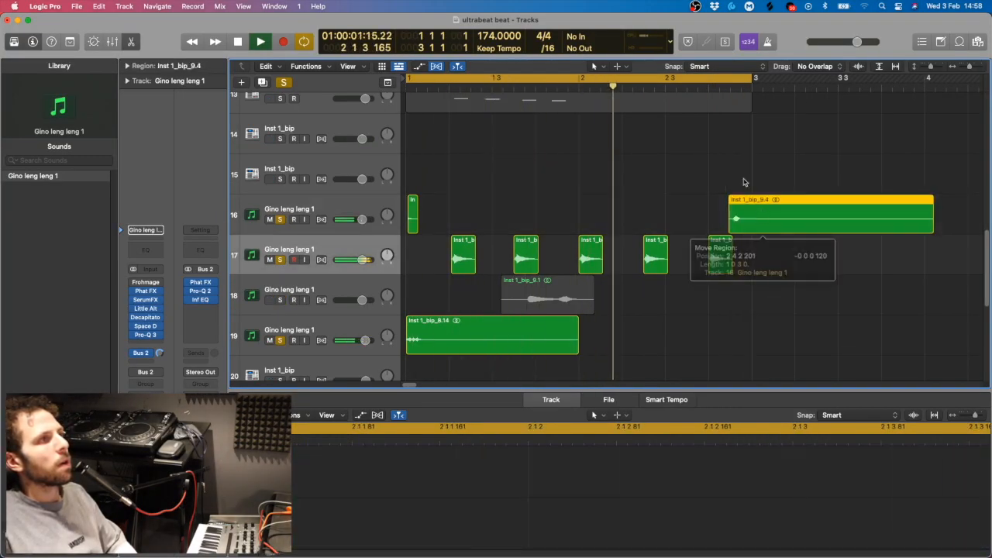
{"action": "left_click", "coordinate": [744, 181]}
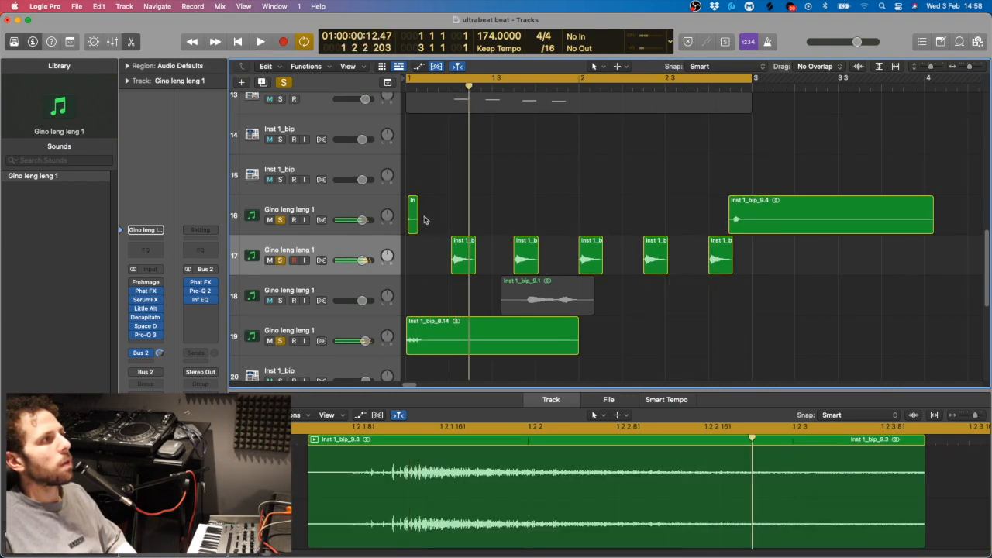
Step: Compare track 17's Decapitator and Little AlterBoy settings side by side, and play the full beat unsoloed
{"action": "left_click", "coordinate": [141, 316]}
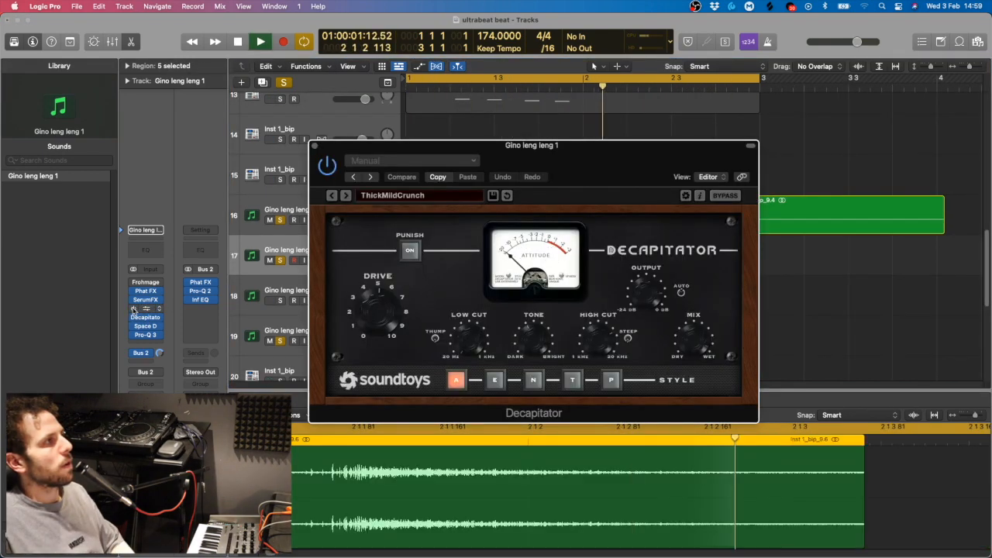
{"action": "left_click_drag", "start_coordinate": [618, 148], "coordinate": [757, 145]}
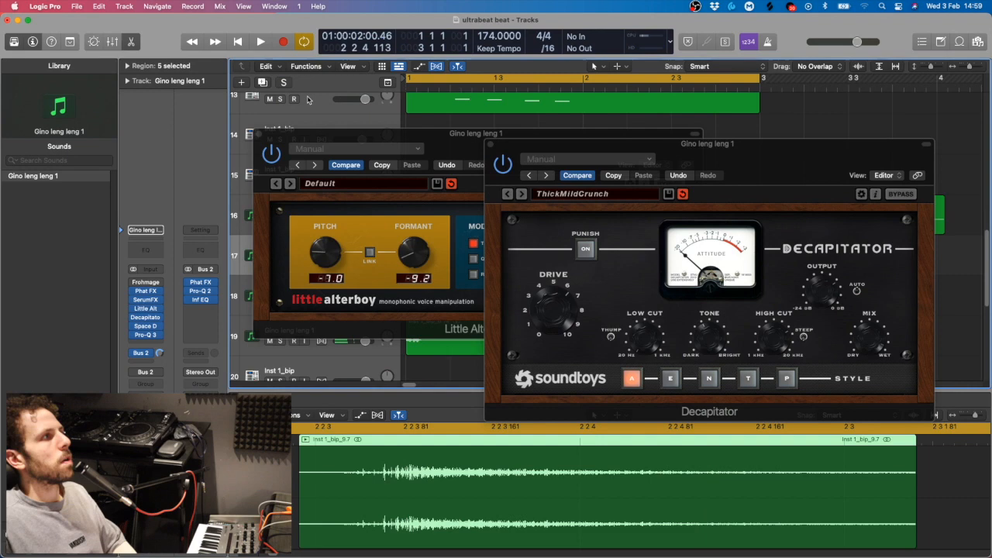
{"action": "key", "text": "space"}
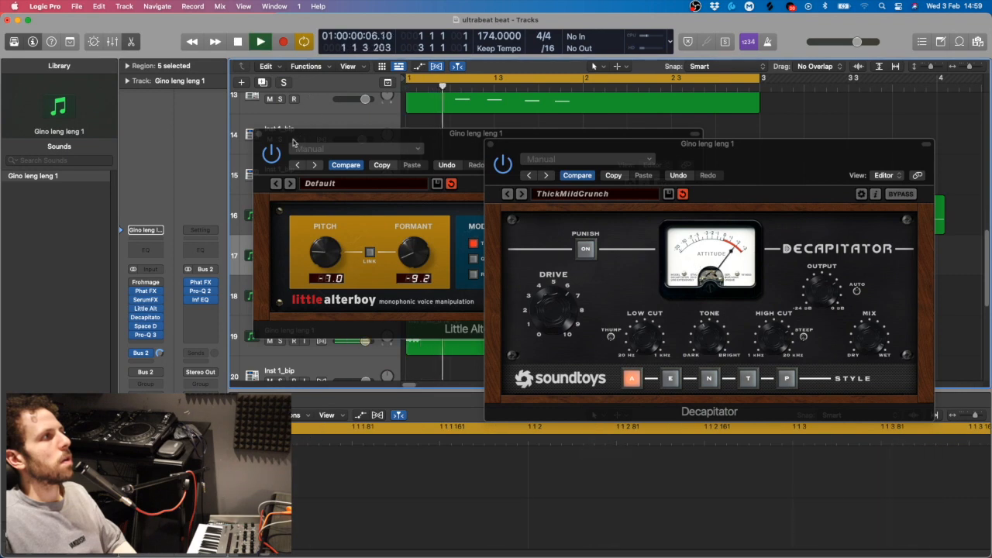
{"action": "left_click", "coordinate": [260, 135]}
{"action": "left_click", "coordinate": [490, 146]}
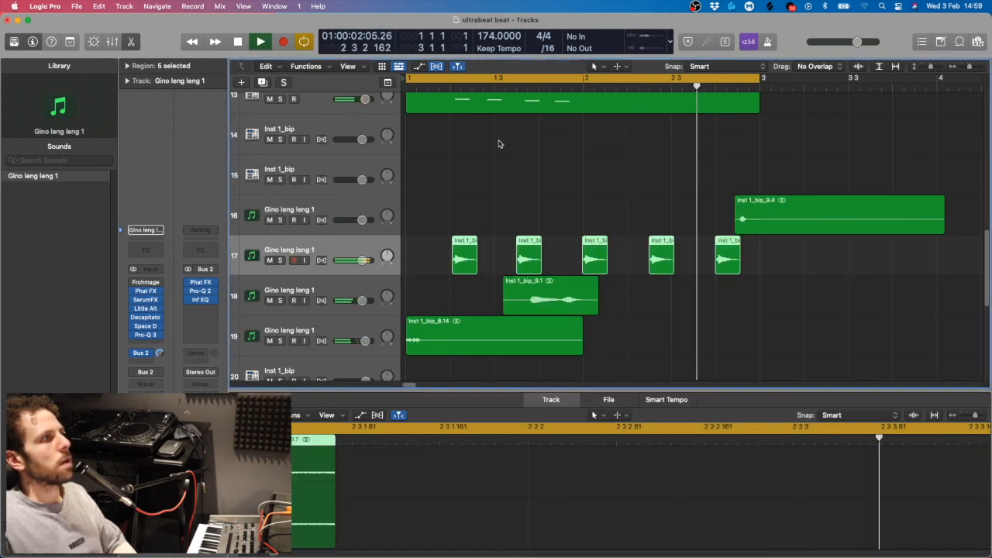
{"action": "left_click", "coordinate": [493, 147]}
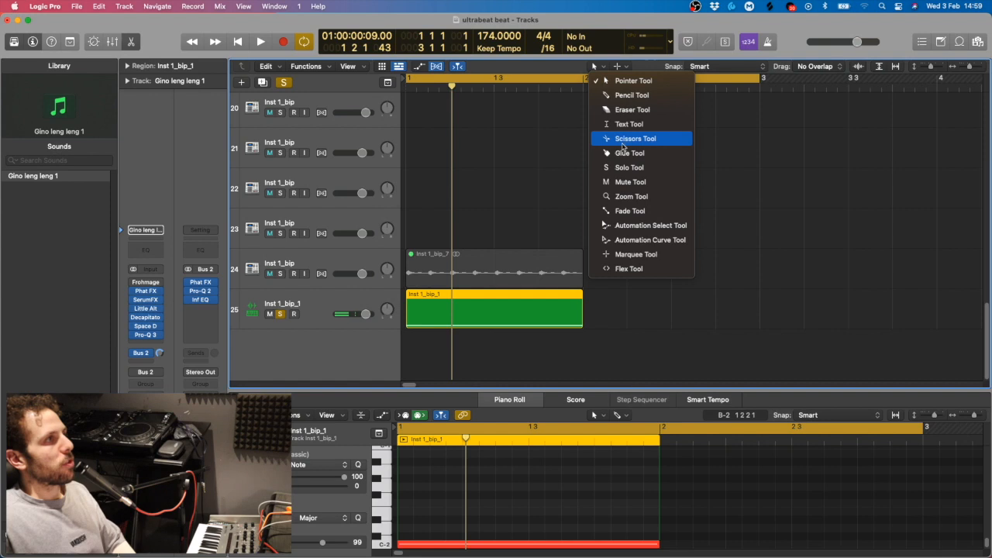
Step: Slice the bounced bass region on track 25 and copy its last short slice directly after itself, filling up to bar 3
{"action": "left_click", "coordinate": [623, 138]}
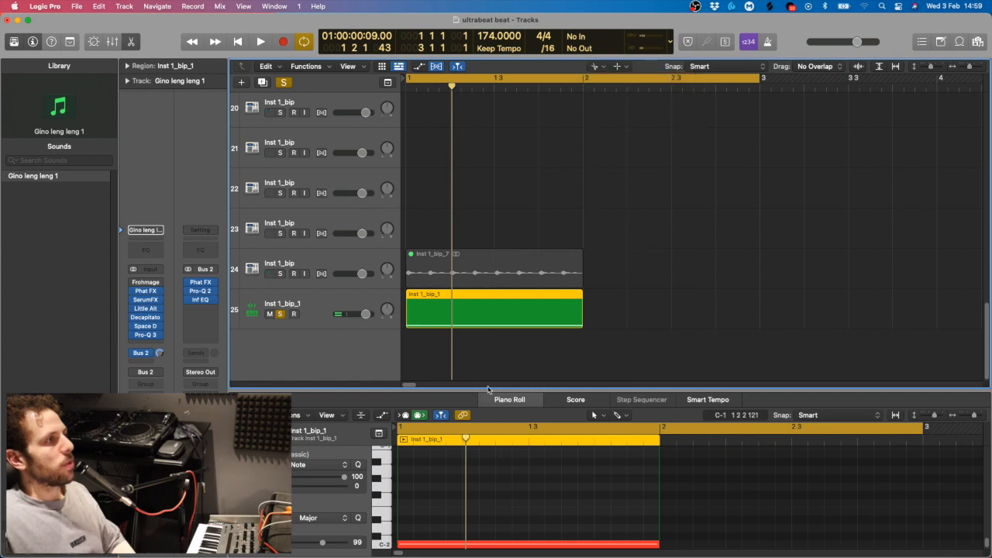
{"action": "key", "text": "space"}
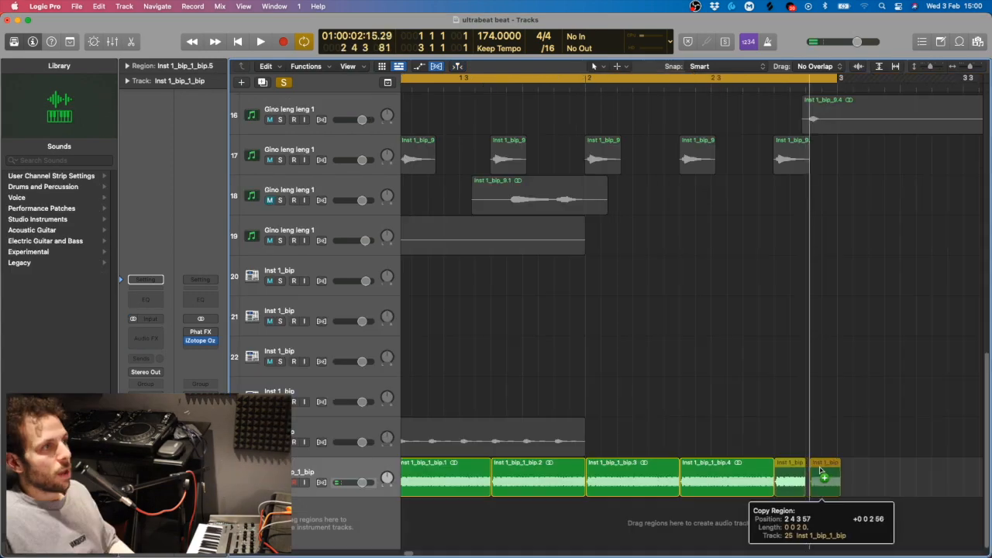
{"action": "left_click_drag", "start_coordinate": [810, 474], "coordinate": [806, 465]}
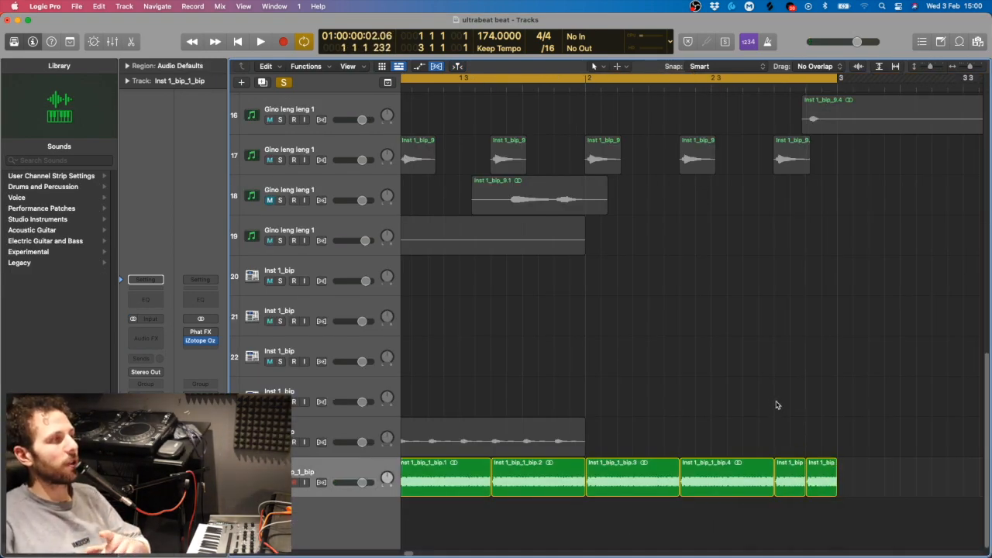
{"action": "scroll", "coordinate": [651, 385], "scroll_direction": "left", "scroll_amount": 3}
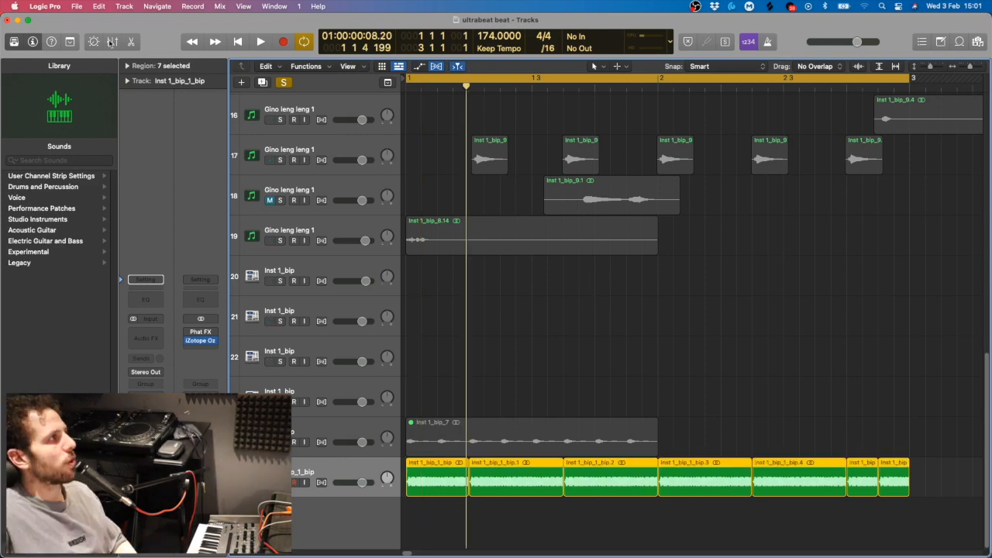
Step: Apply a fade in and fade out of 4 to the seven bass slices and add a new audio track for their duplicates
{"action": "left_click", "coordinate": [128, 66]}
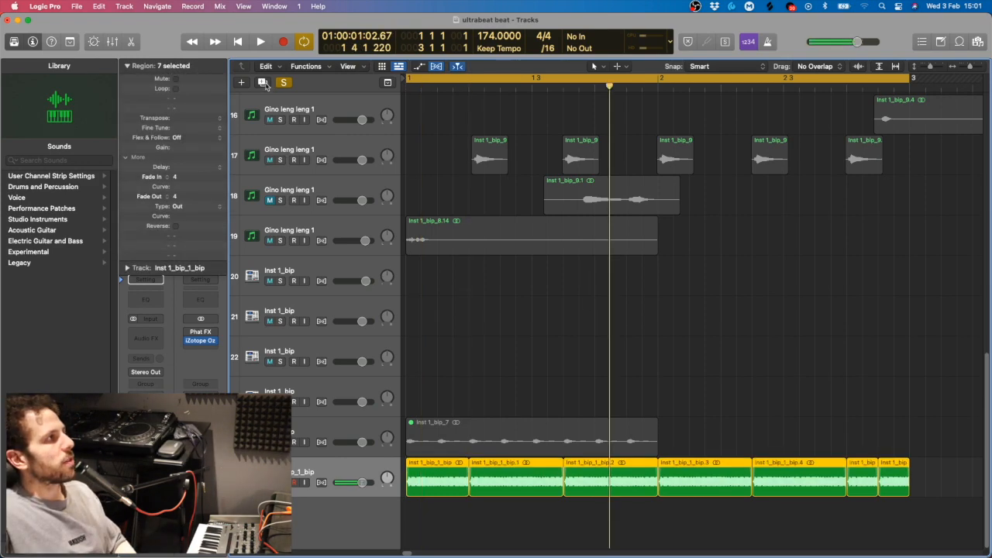
{"action": "key", "text": "alt+super+a"}
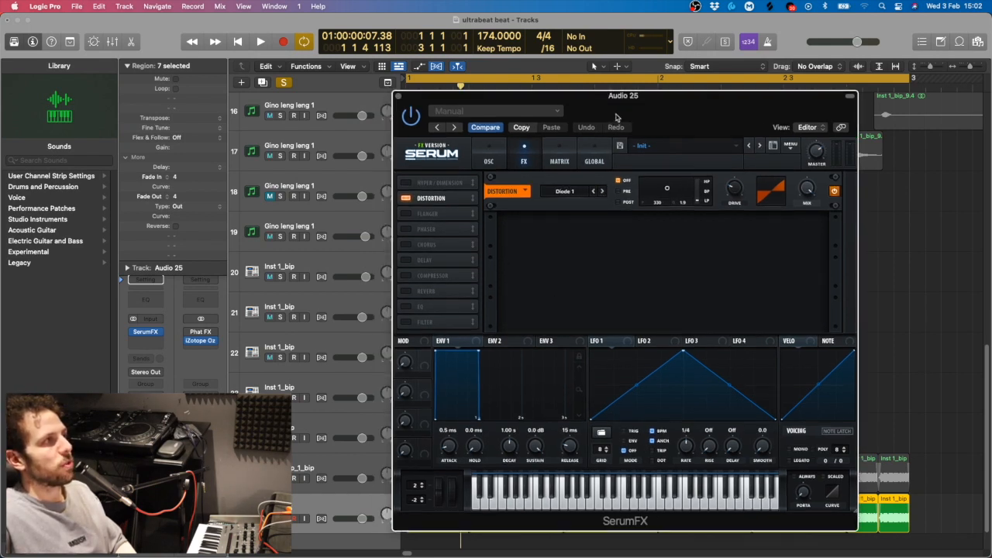
Step: Audition the duplicated bass track's SerumFX Diode 2 distortion soloed with the original bass and within the full beat
{"action": "key", "text": "space"}
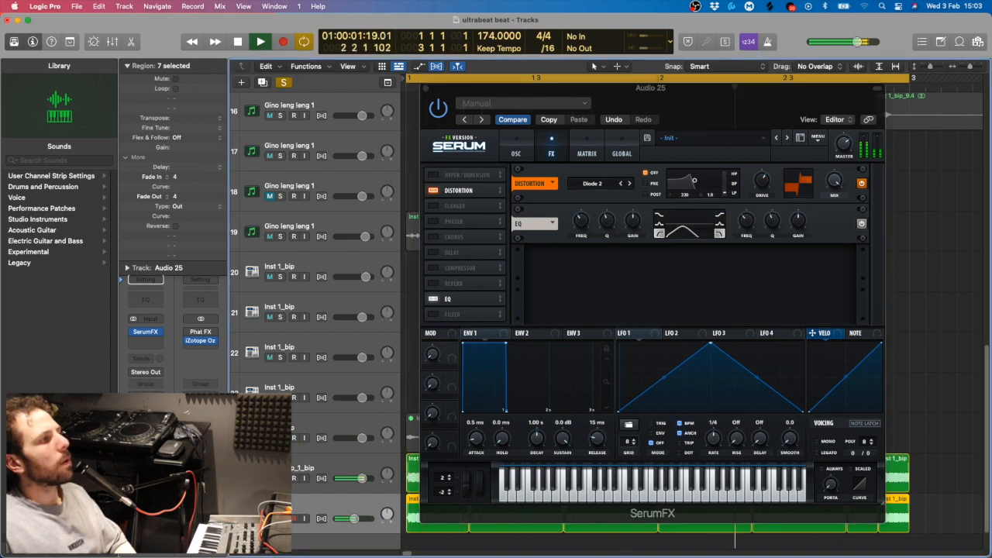
{"action": "key", "text": "space"}
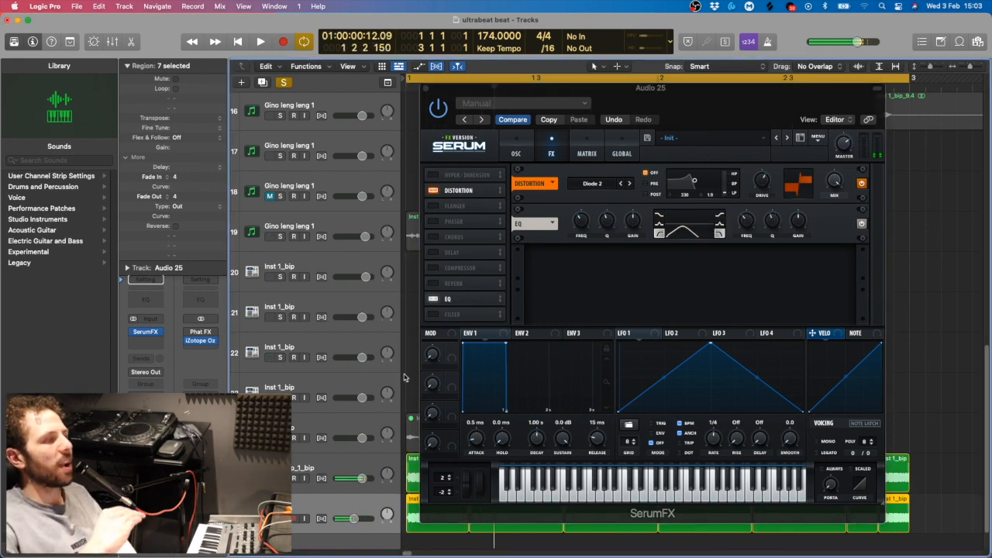
{"action": "key", "text": "space"}
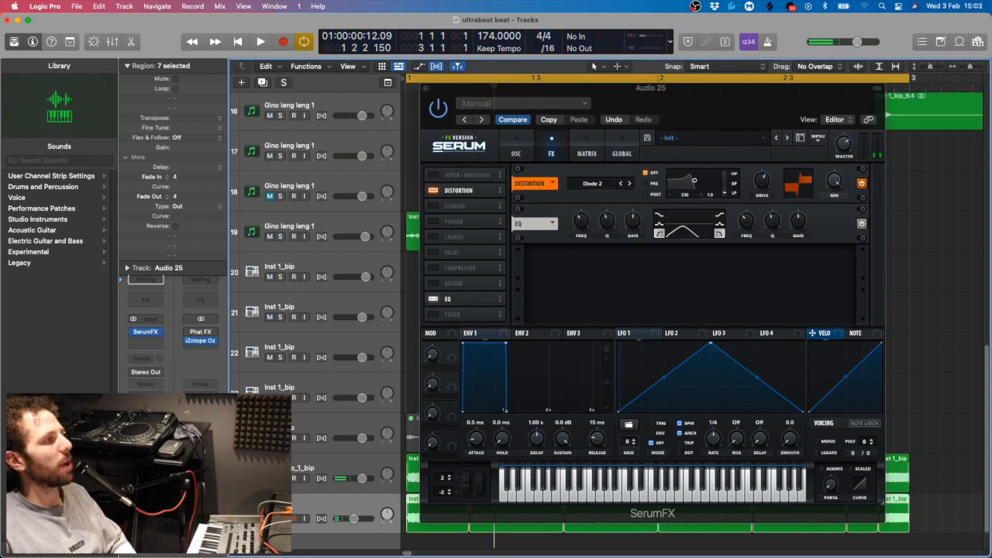
{"action": "left_click", "coordinate": [424, 90]}
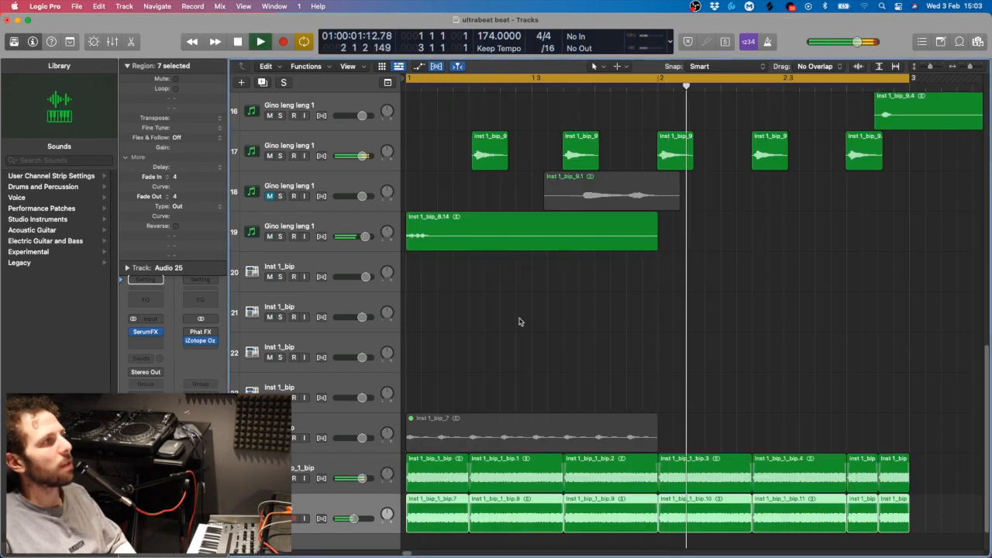
{"action": "left_click", "coordinate": [520, 320]}
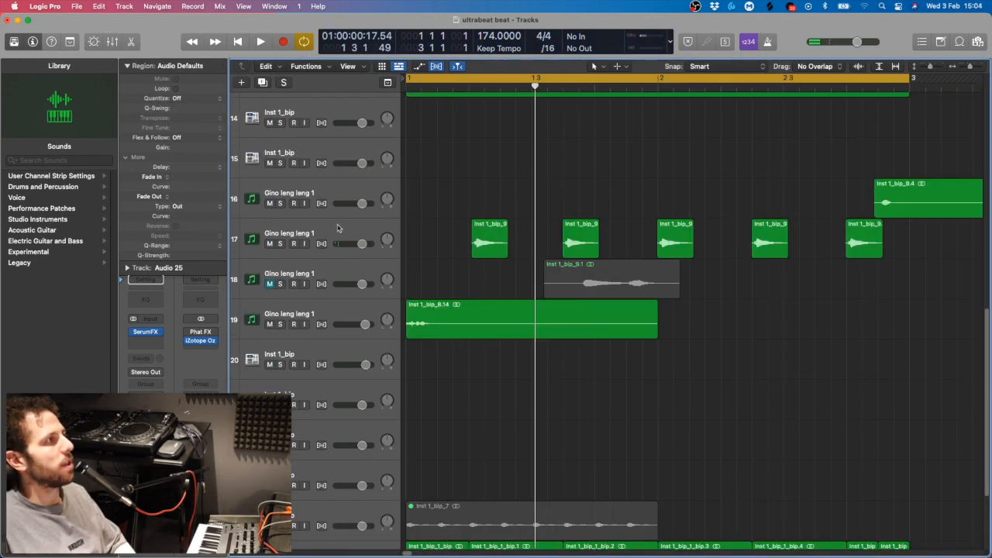
Step: Send track 17's sample hits to Bus 6 with Frohmage on the bus, auditioning them soloed and within the full beat
{"action": "left_click", "coordinate": [337, 227]}
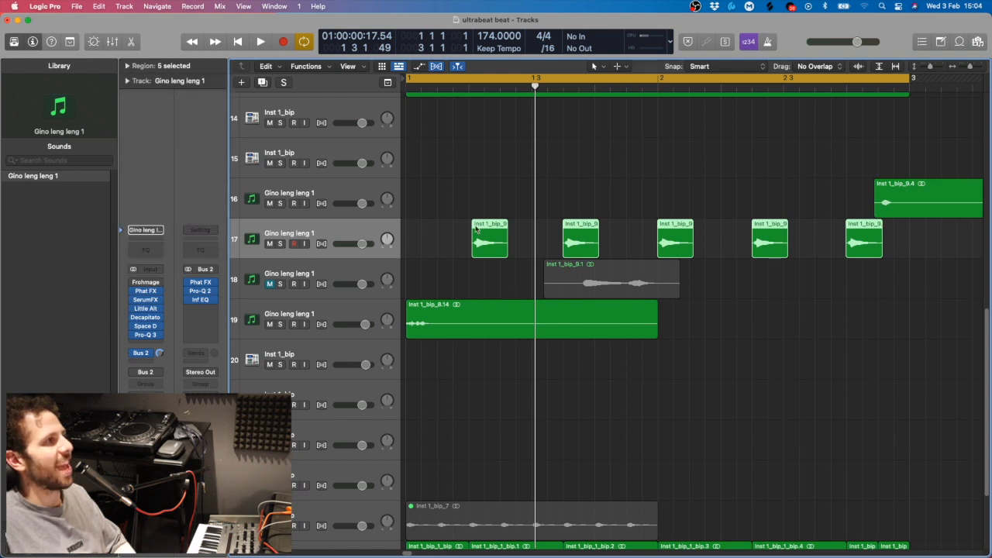
{"action": "left_click", "coordinate": [281, 244]}
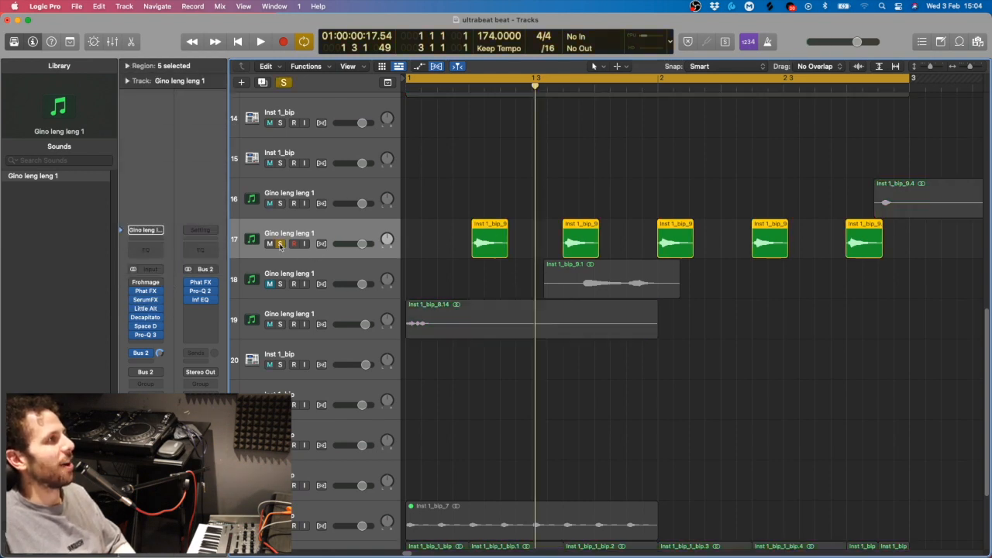
{"action": "key", "text": "space"}
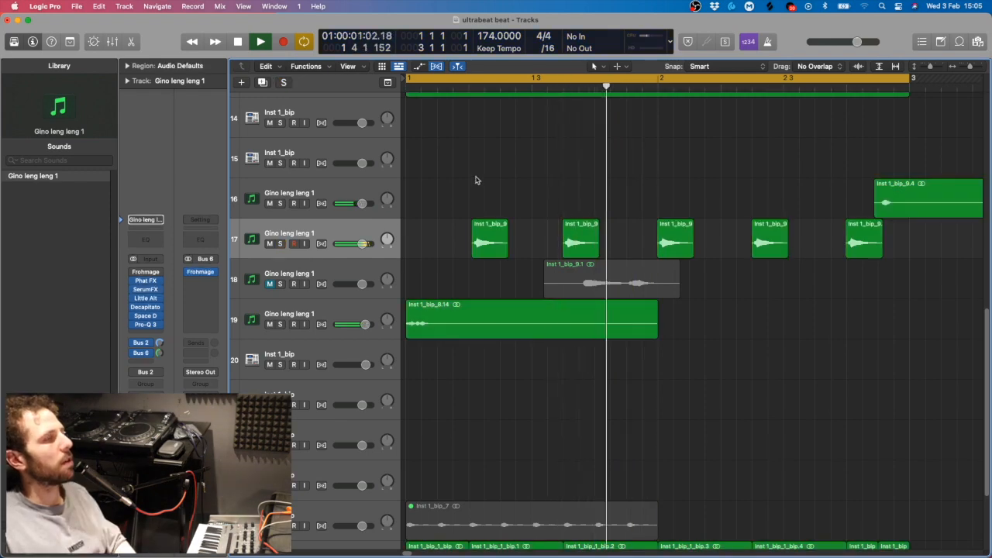
{"action": "scroll", "coordinate": [476, 180], "scroll_direction": "up", "scroll_amount": 4}
{"action": "scroll", "coordinate": [508, 283], "scroll_direction": "down", "scroll_amount": 7}
{"action": "scroll", "coordinate": [508, 283], "scroll_direction": "down", "scroll_amount": 1}
{"action": "key", "text": "space"}
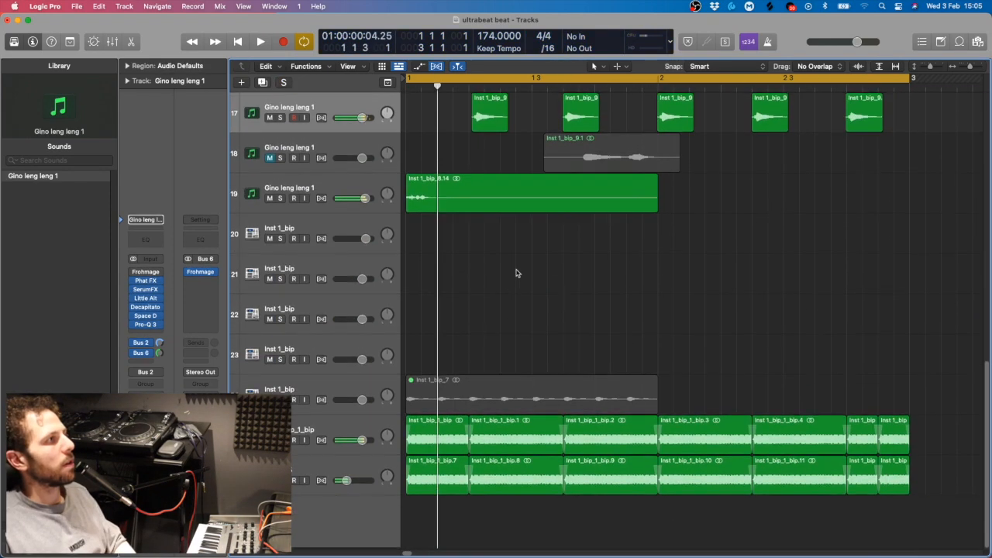
Step: Step forward through the Decapitator presets from ThickMildCrunch for the Inst 1_bip_8.14 sample on track 19
{"action": "left_click", "coordinate": [333, 432]}
{"action": "left_click", "coordinate": [146, 333]}
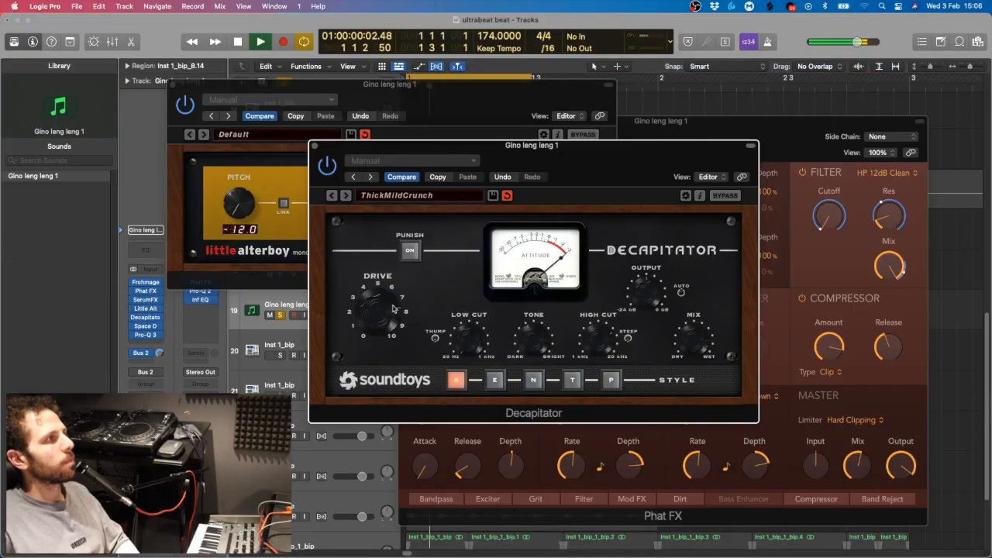
{"action": "left_click", "coordinate": [347, 195]}
{"action": "left_click", "coordinate": [346, 196]}
{"action": "left_click", "coordinate": [346, 195]}
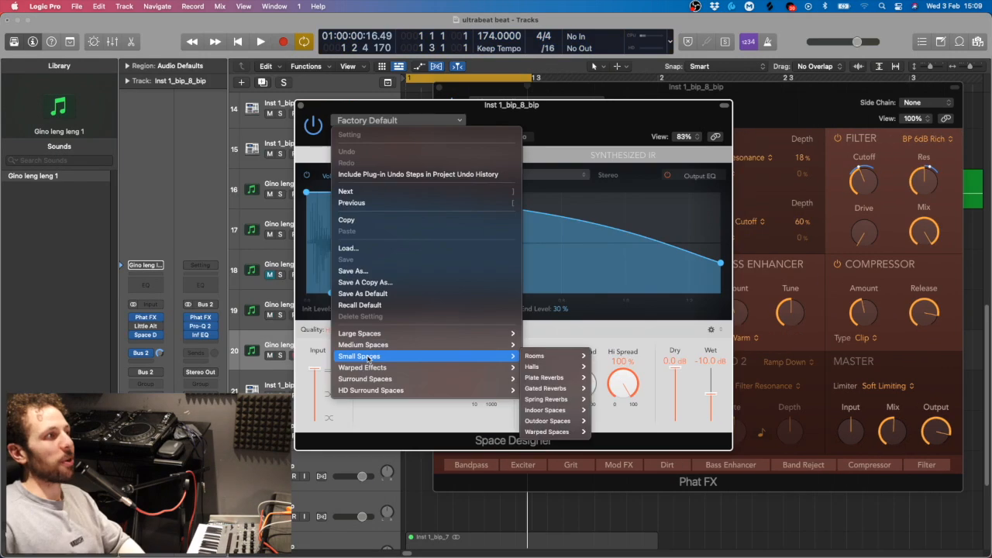
Step: Load the 0.2s Small Wet Room preset in track 20's Space Designer and shorten its volume envelope's decay to about 58 ms
{"action": "mouse_move", "coordinate": [543, 355]}
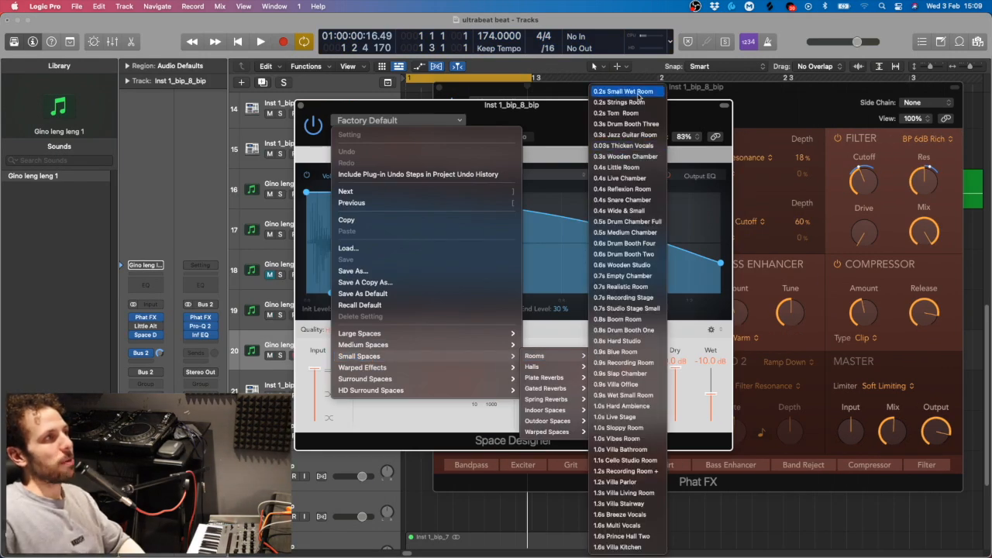
{"action": "left_click", "coordinate": [620, 90]}
{"action": "left_click_drag", "start_coordinate": [568, 114], "coordinate": [599, 115]}
{"action": "left_click_drag", "start_coordinate": [531, 261], "coordinate": [477, 271]}
{"action": "key", "text": "space"}
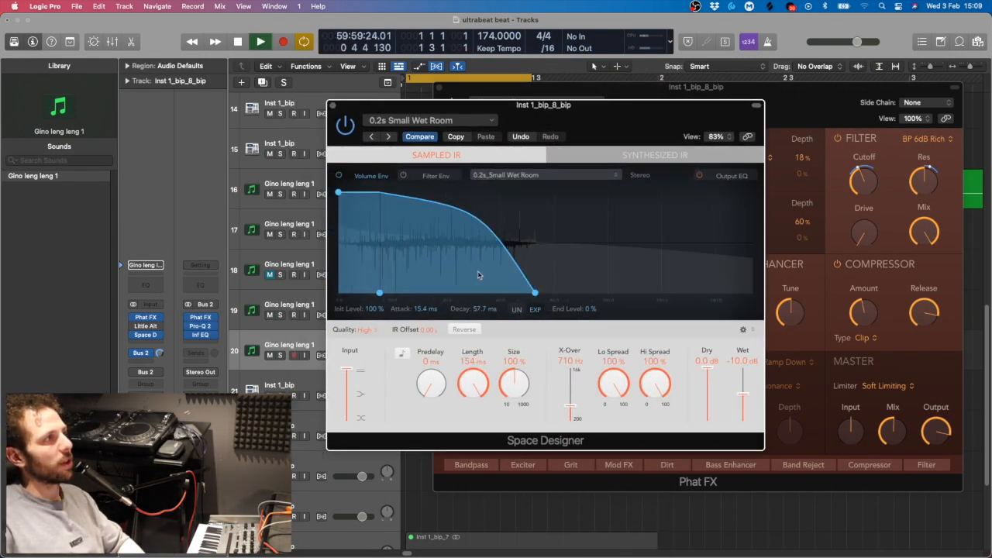
{"action": "left_click_drag", "start_coordinate": [542, 271], "coordinate": [504, 224]}
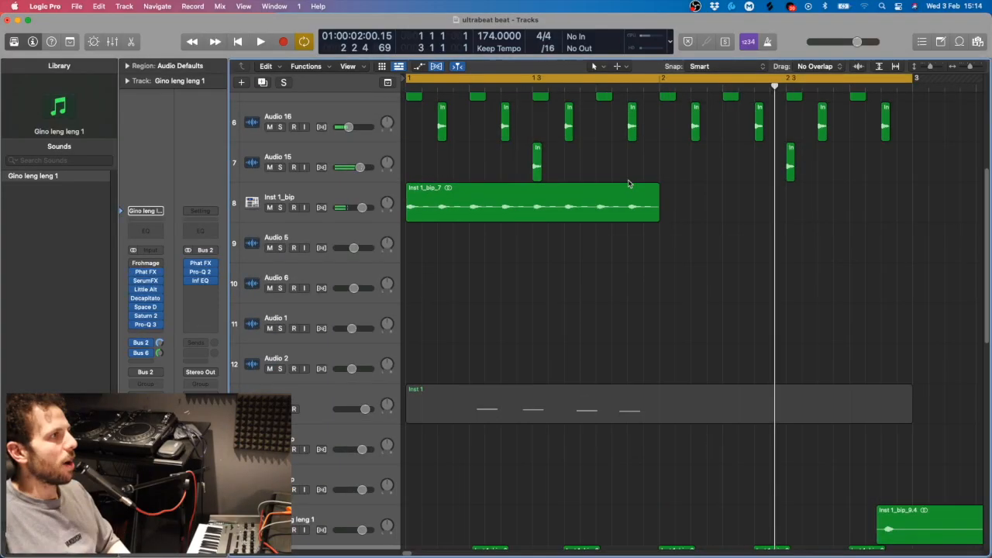
Step: Add a new instrument track with the Quanta granular synth directly below the Ultrabeat track Inst 1
{"action": "scroll", "coordinate": [523, 354], "scroll_direction": "down", "scroll_amount": 5}
{"action": "scroll", "coordinate": [476, 314], "scroll_direction": "up", "scroll_amount": 7}
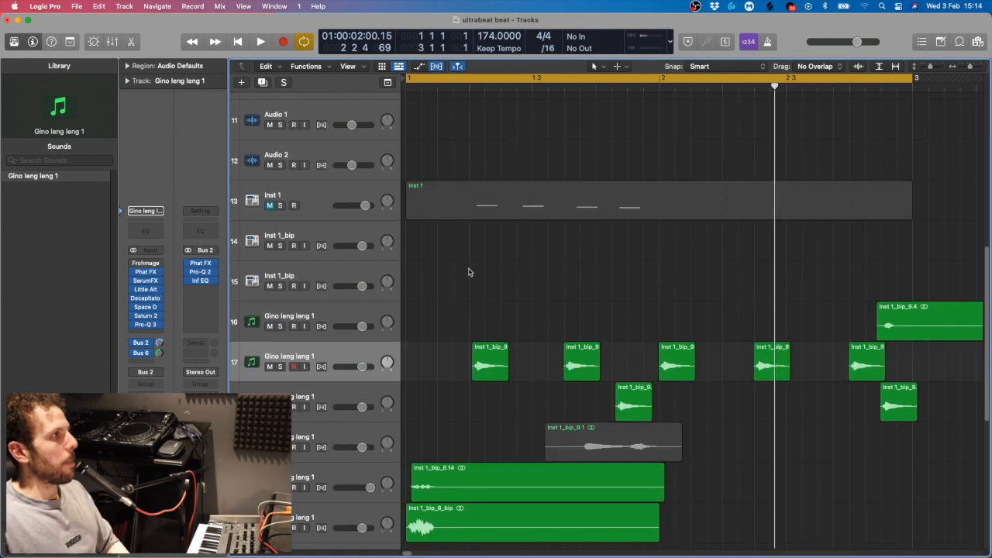
{"action": "left_click", "coordinate": [329, 320]}
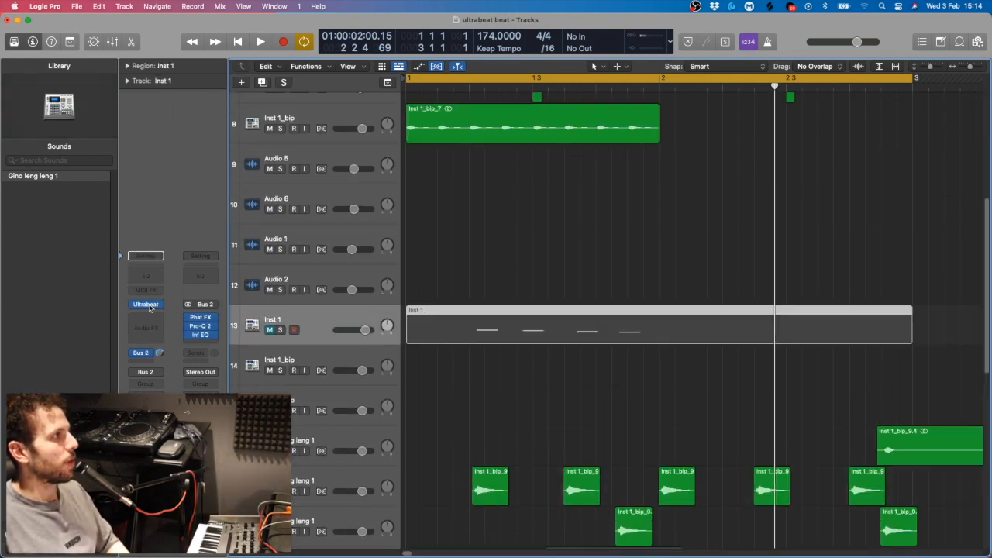
{"action": "left_click", "coordinate": [269, 330]}
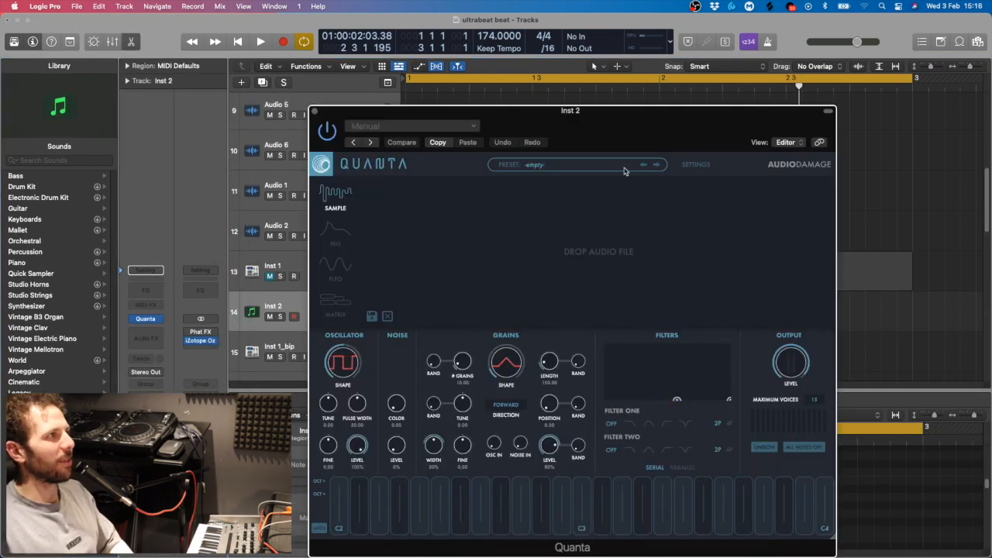
{"action": "left_click_drag", "start_coordinate": [651, 131], "coordinate": [399, 40]}
{"action": "left_click_drag", "start_coordinate": [637, 334], "coordinate": [782, 337]}
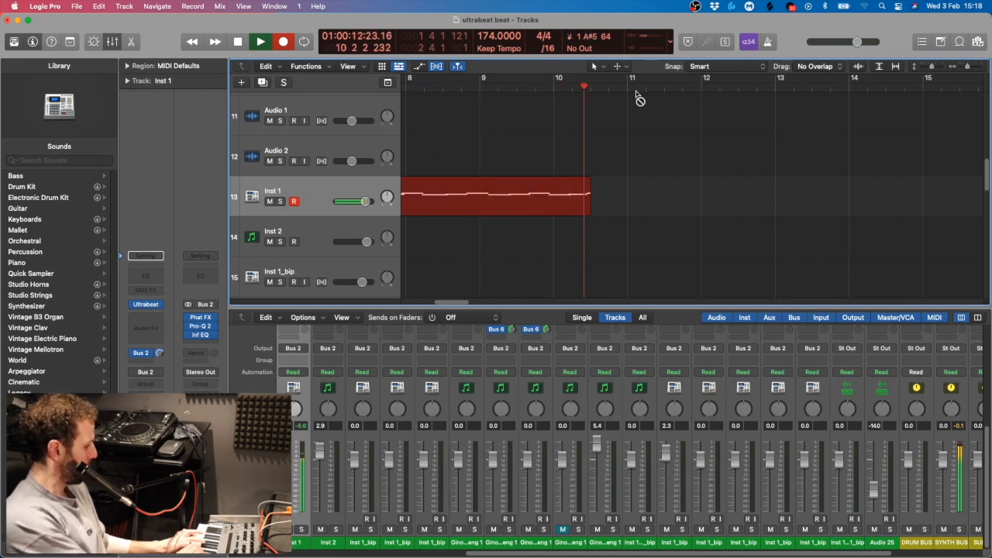
Step: Finish recording the Ultrabeat part on Inst 1 and bounce the cycle range from 4 1 3 to 12 1 3
{"action": "key", "text": "space"}
{"action": "key", "text": "super+Left"}
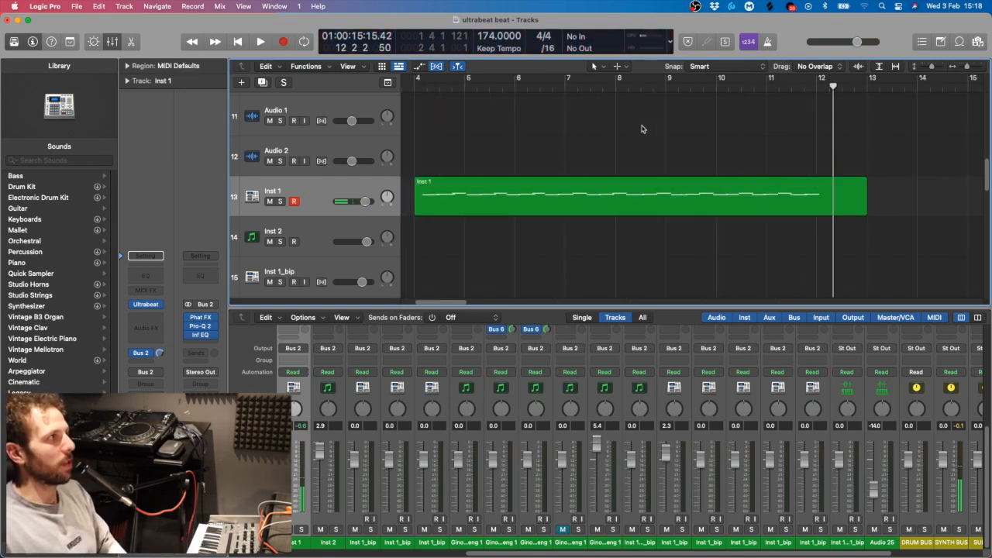
{"action": "left_click_drag", "start_coordinate": [419, 75], "coordinate": [824, 78]}
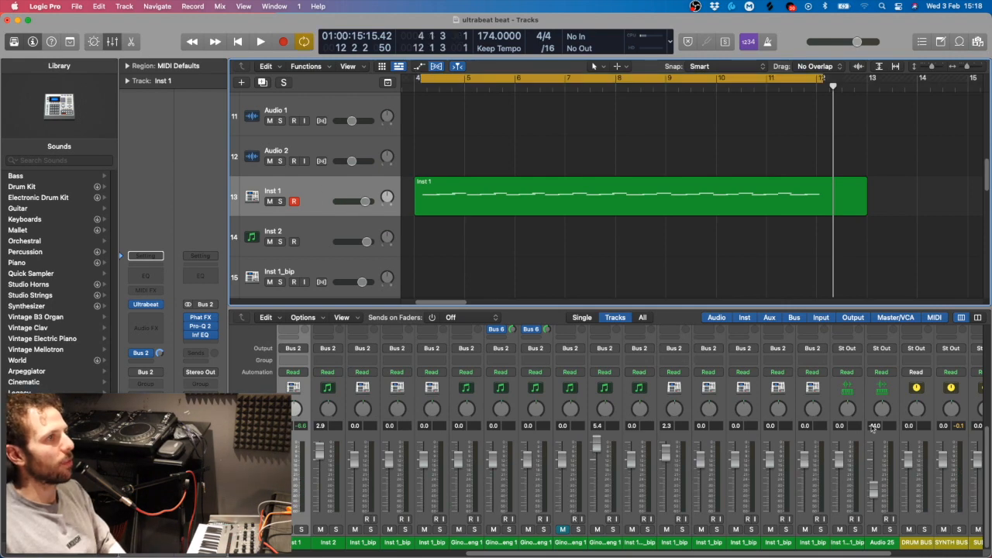
{"action": "scroll", "coordinate": [874, 430], "scroll_direction": "right", "scroll_amount": 5}
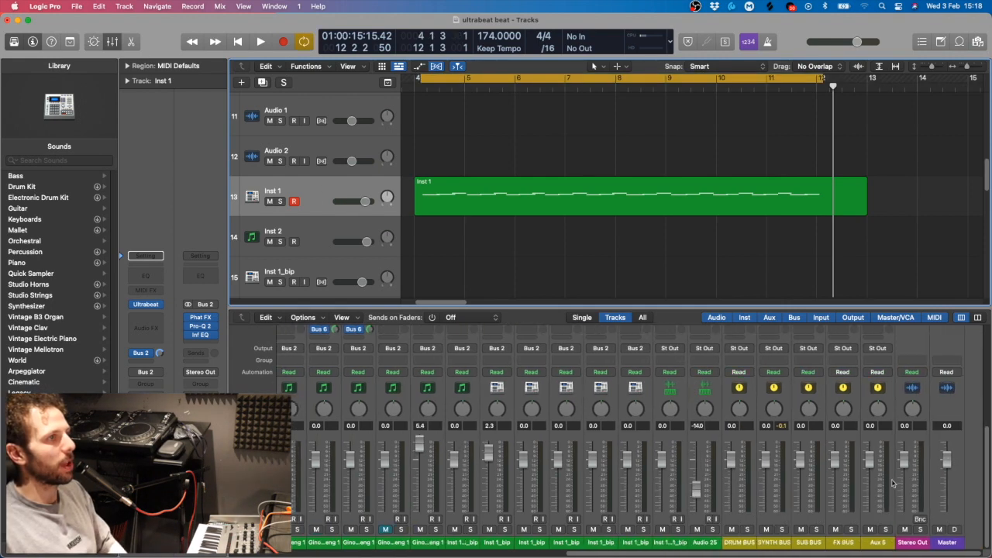
{"action": "key", "text": "super+b"}
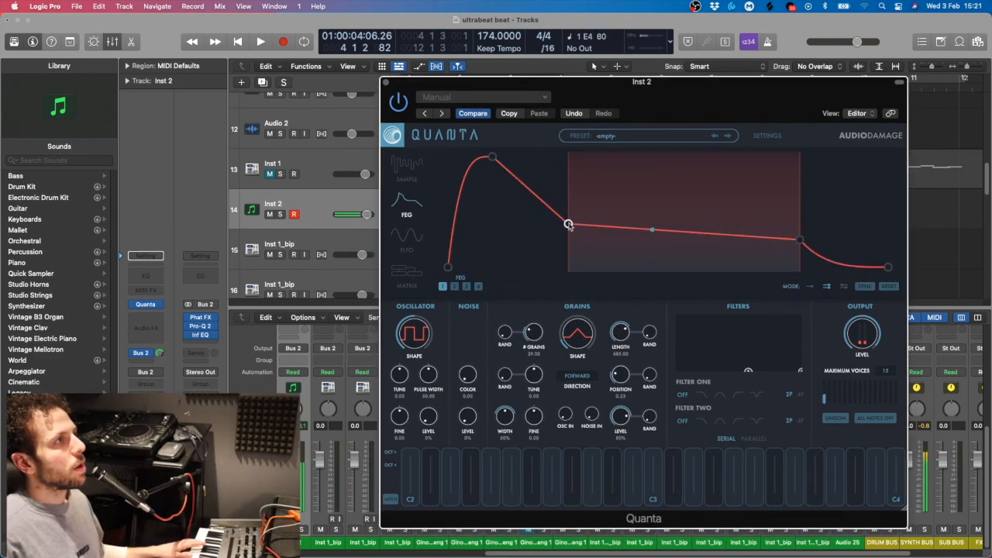
Step: Raise the sustain start point of Quanta's first FEG envelope and unsolo Inst 2 to hear it with the beat
{"action": "left_click_drag", "start_coordinate": [569, 224], "coordinate": [592, 191]}
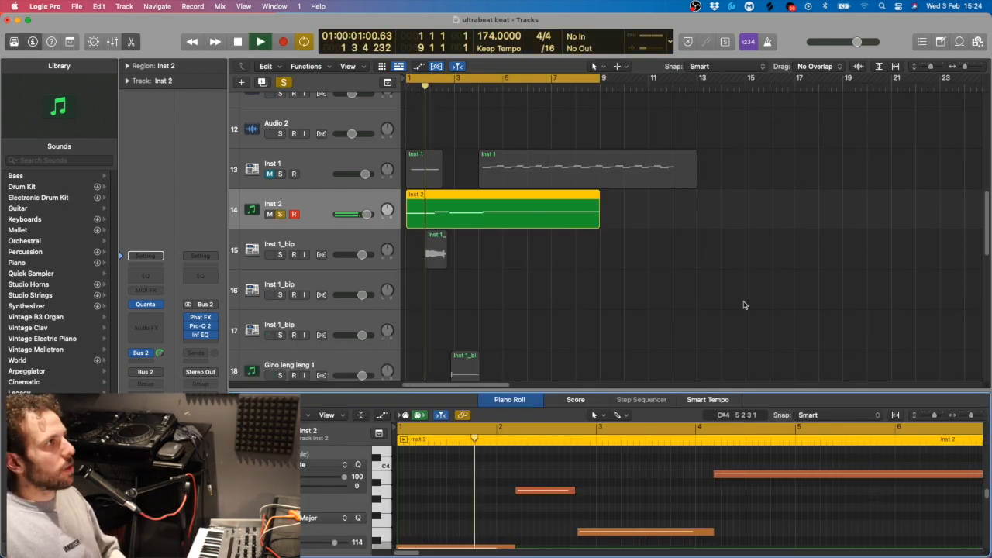
{"action": "left_click", "coordinate": [279, 214]}
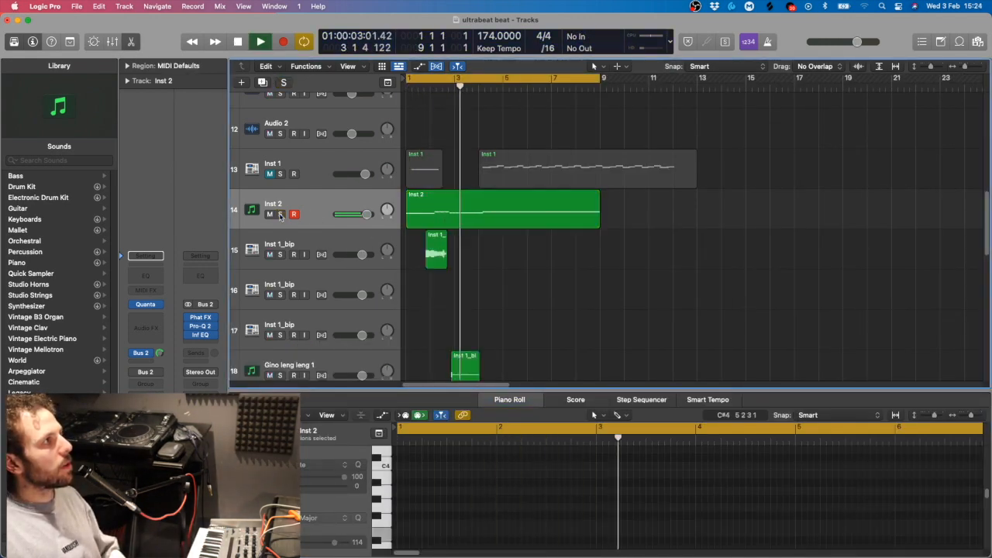
Step: Play back the project and look over the tracks from the drum layers down to the muted and active Gino leng leng 1 slices
{"action": "scroll", "coordinate": [395, 140], "scroll_direction": "down", "scroll_amount": 5}
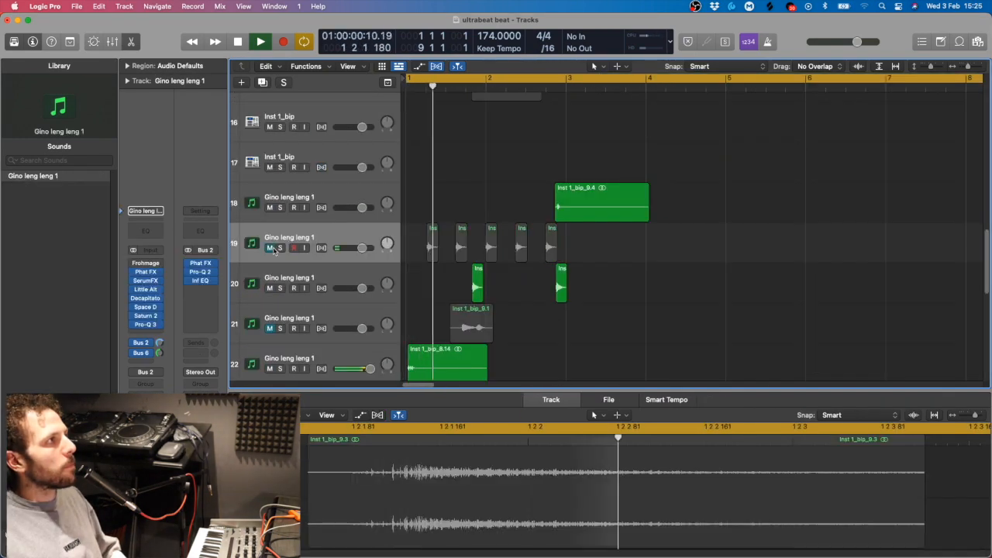
{"action": "key", "text": "super+Left"}
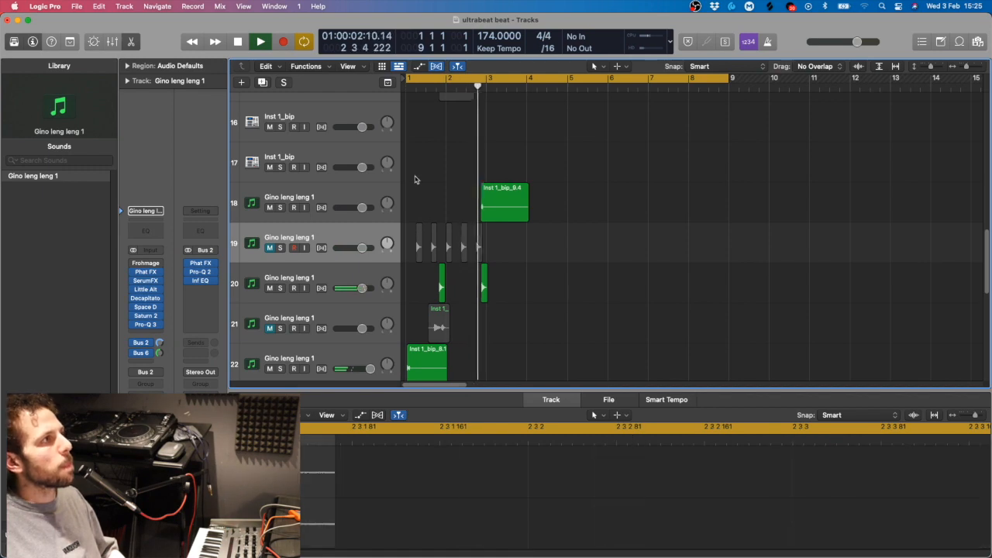
{"action": "scroll", "coordinate": [458, 166], "scroll_direction": "up", "scroll_amount": 6}
{"action": "scroll", "coordinate": [464, 157], "scroll_direction": "up", "scroll_amount": 2}
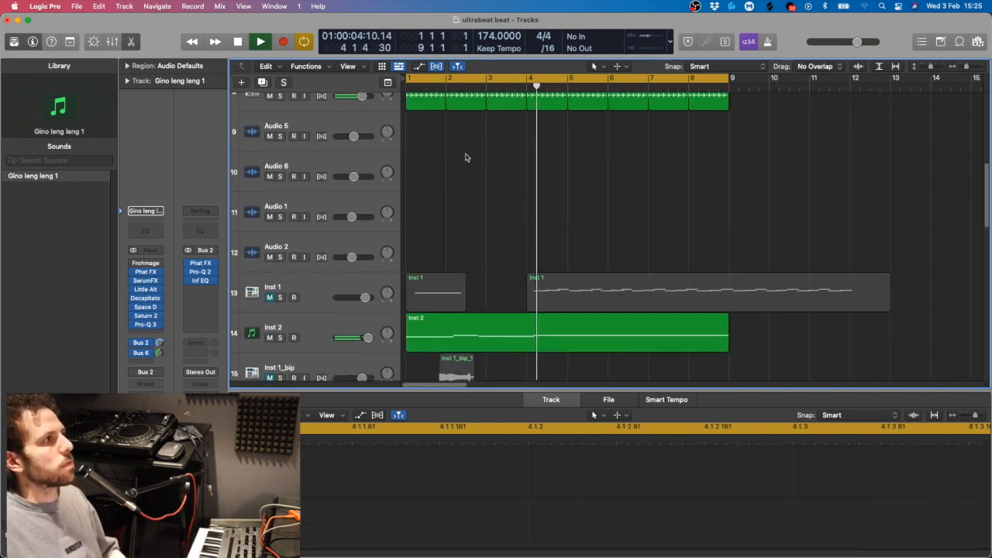
{"action": "scroll", "coordinate": [465, 159], "scroll_direction": "down", "scroll_amount": 5}
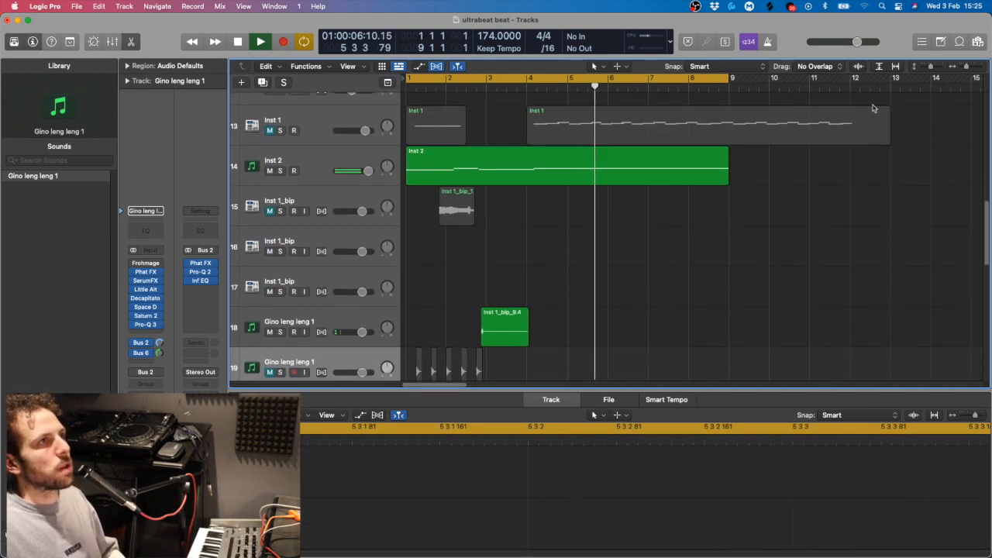
{"action": "left_click_drag", "start_coordinate": [930, 67], "coordinate": [926, 67]}
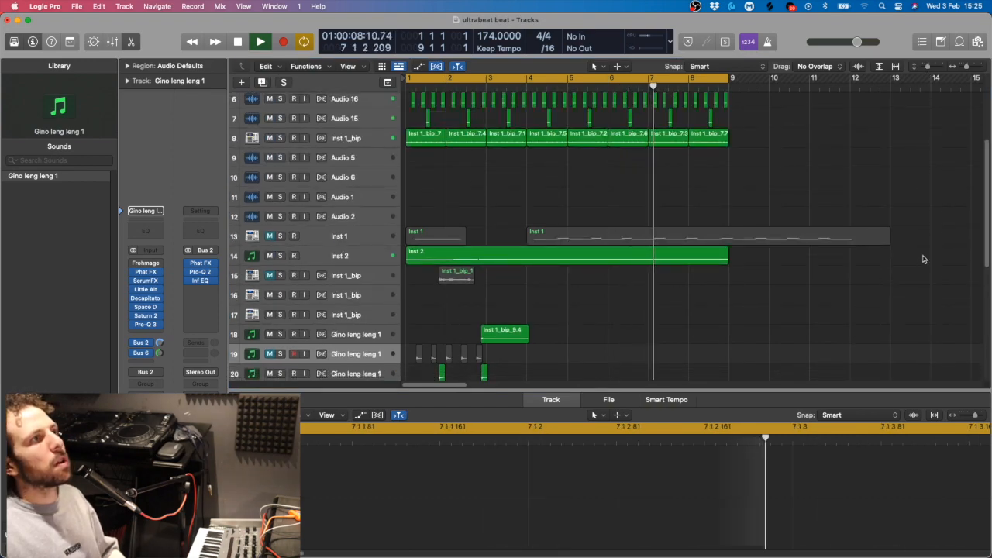
{"action": "key", "text": "super+Down"}
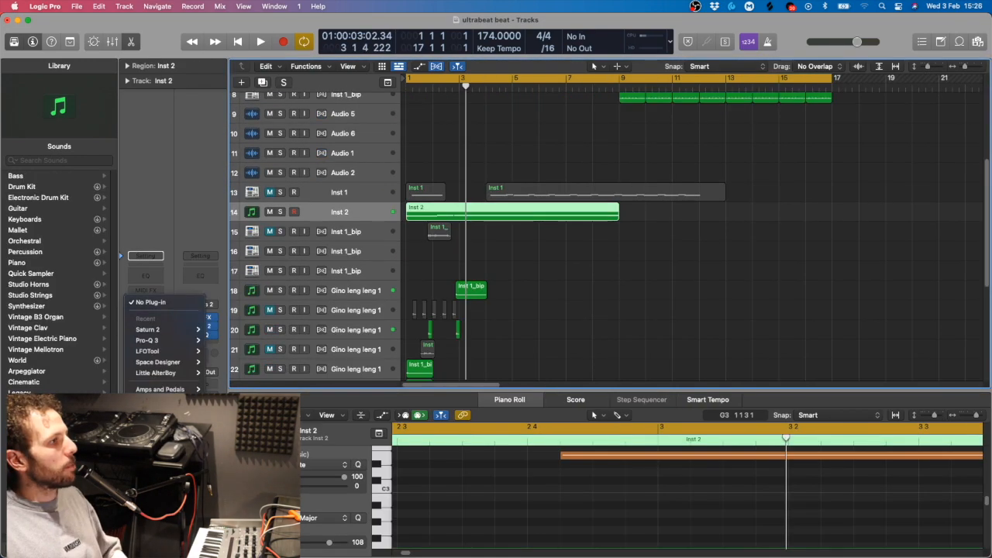
Step: Insert a stereo SerumFX after Quanta on Inst 2, enable its Hyper/Dimension effect and play it back
{"action": "mouse_move", "coordinate": [159, 546]}
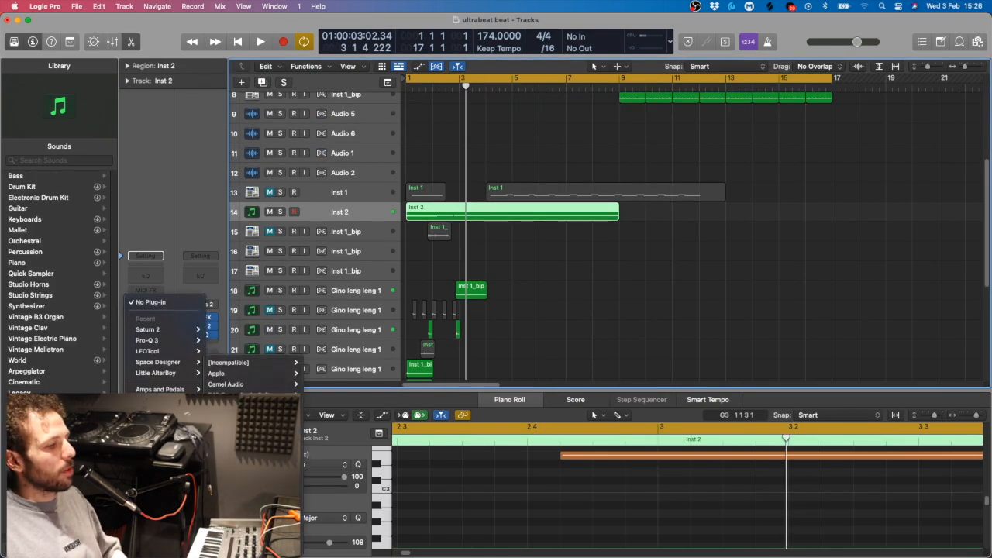
{"action": "mouse_move", "coordinate": [248, 526]}
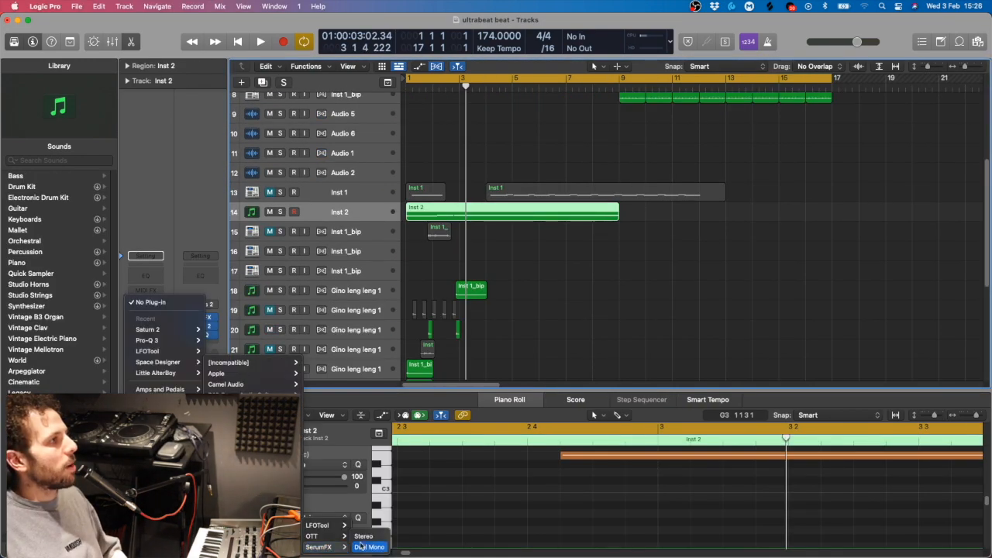
{"action": "left_click", "coordinate": [365, 537]}
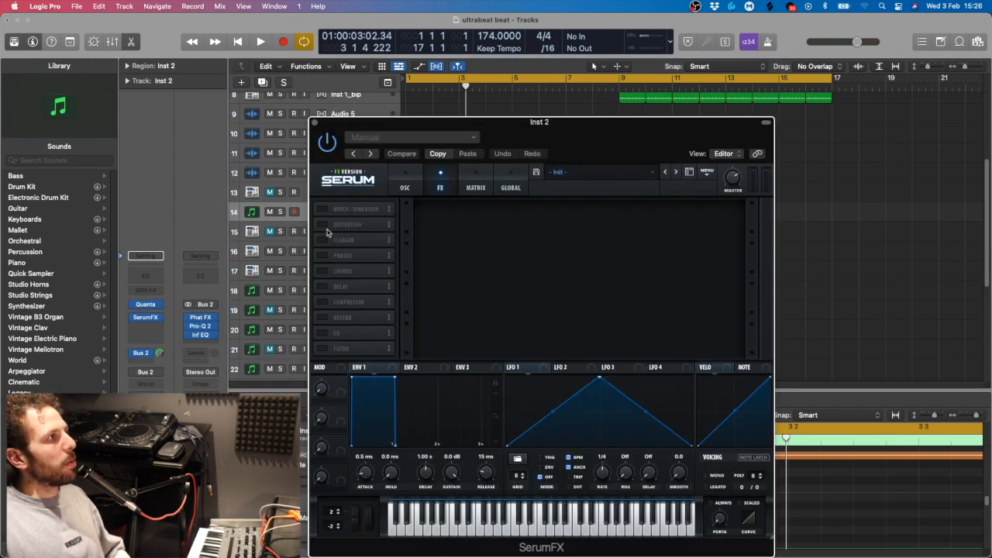
{"action": "left_click", "coordinate": [322, 210]}
{"action": "key", "text": "space"}
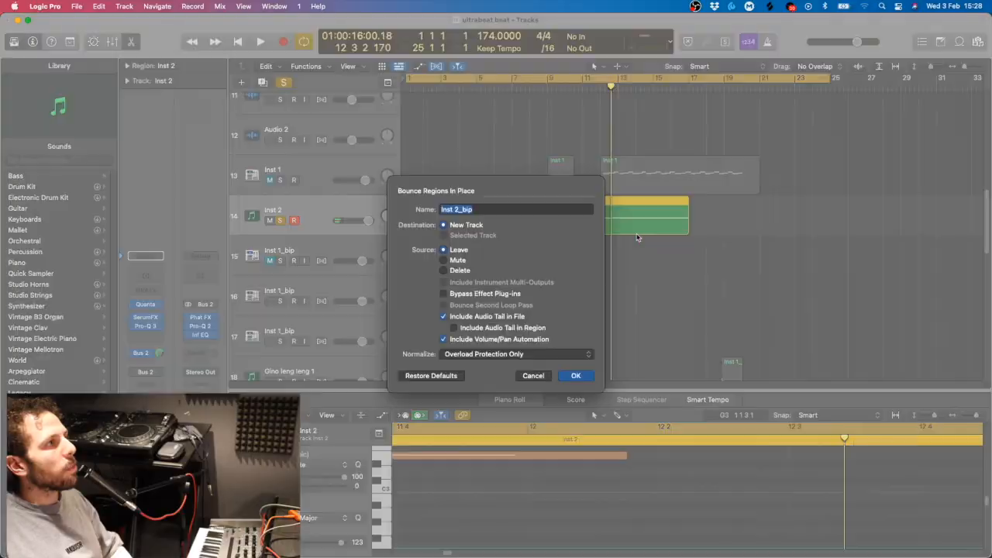
Step: Bounce the Inst 2 region in place to a new track and move its short end slice onto a new audio track below
{"action": "left_click", "coordinate": [575, 375]}
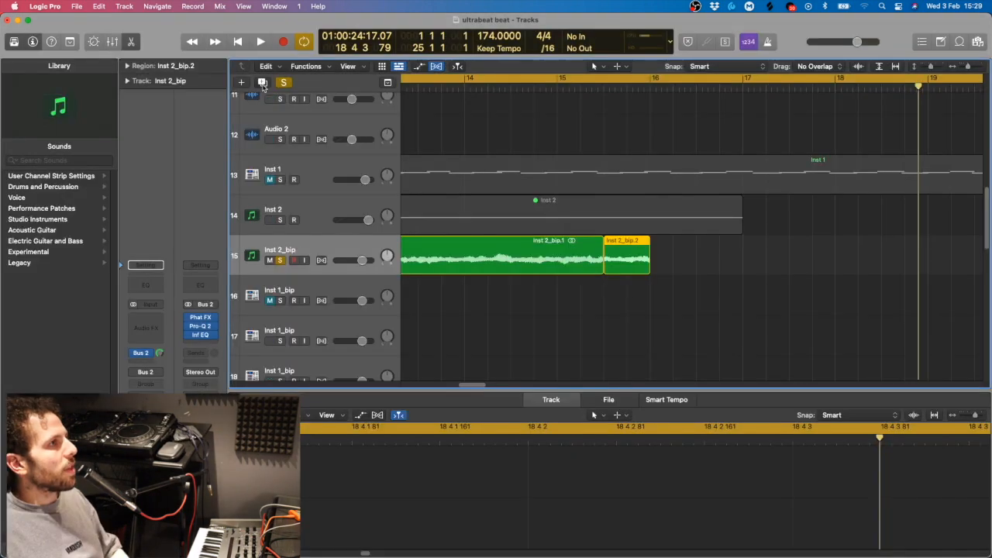
{"action": "left_click", "coordinate": [263, 83]}
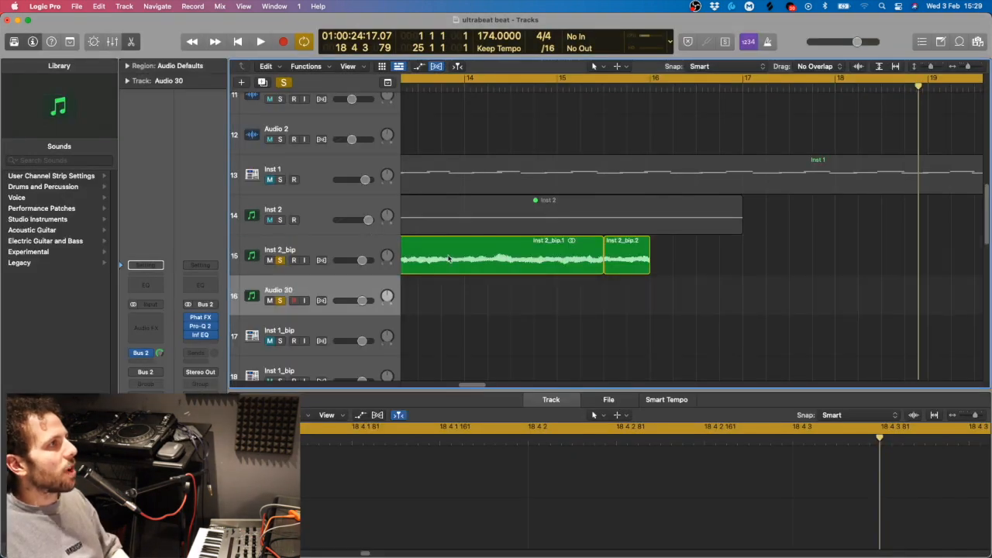
{"action": "left_click_drag", "start_coordinate": [624, 264], "coordinate": [625, 304]}
Step: Insert Echo on Audio 30 with its note value set to 1/2 triplet and audition the slice's delay tail
{"action": "left_click", "coordinate": [147, 318]}
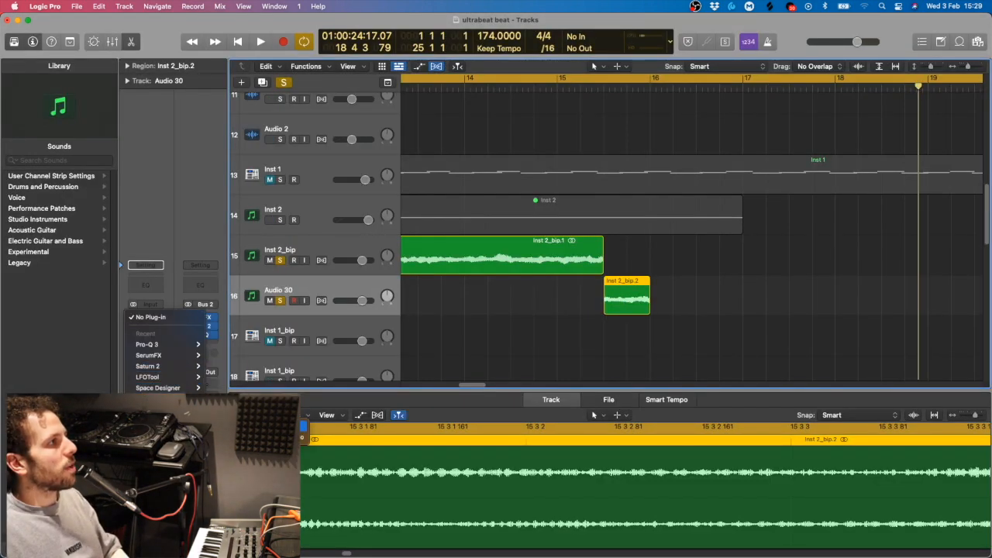
{"action": "left_click", "coordinate": [289, 426]}
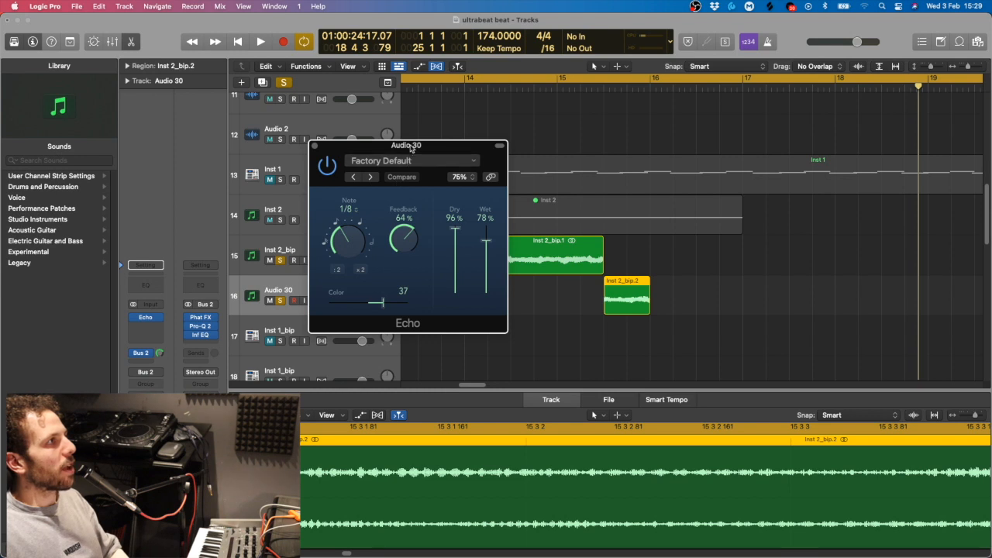
{"action": "left_click_drag", "start_coordinate": [411, 148], "coordinate": [421, 137]}
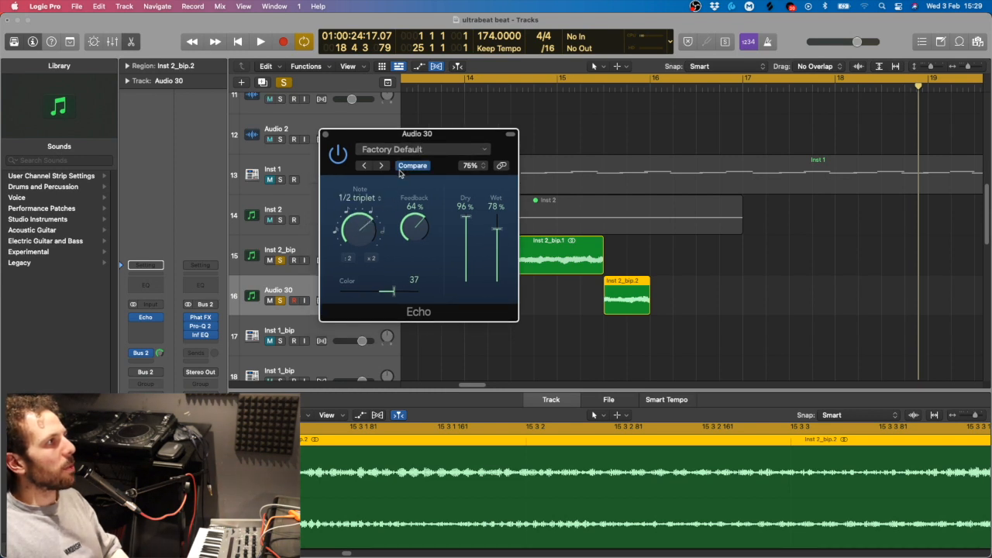
{"action": "left_click", "coordinate": [537, 92]}
{"action": "key", "text": "space"}
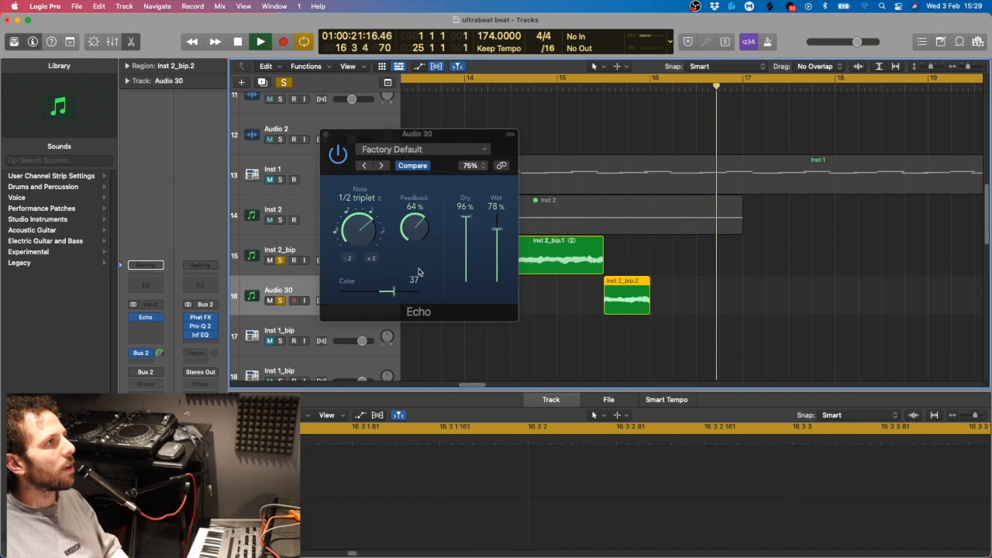
{"action": "key", "text": "space"}
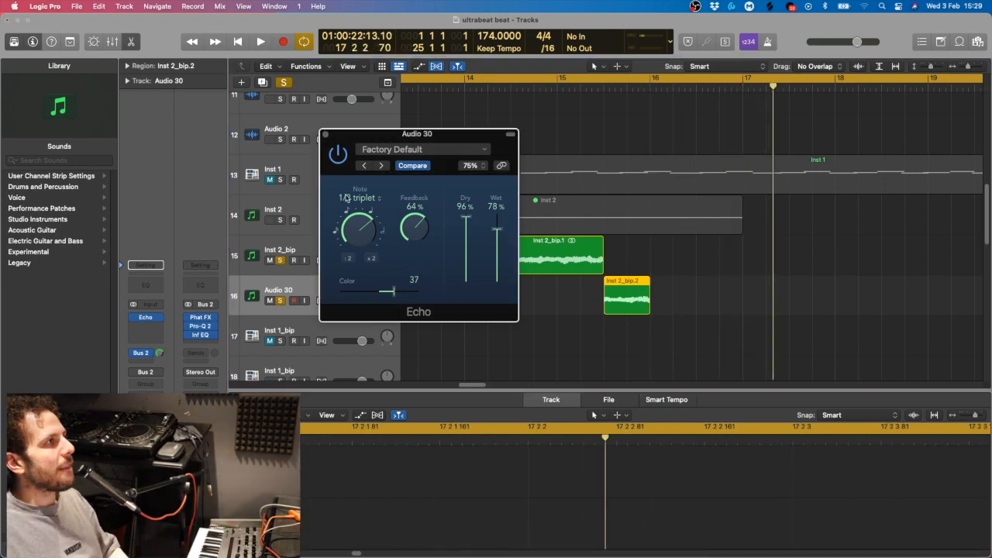
{"action": "key", "text": "super+Left"}
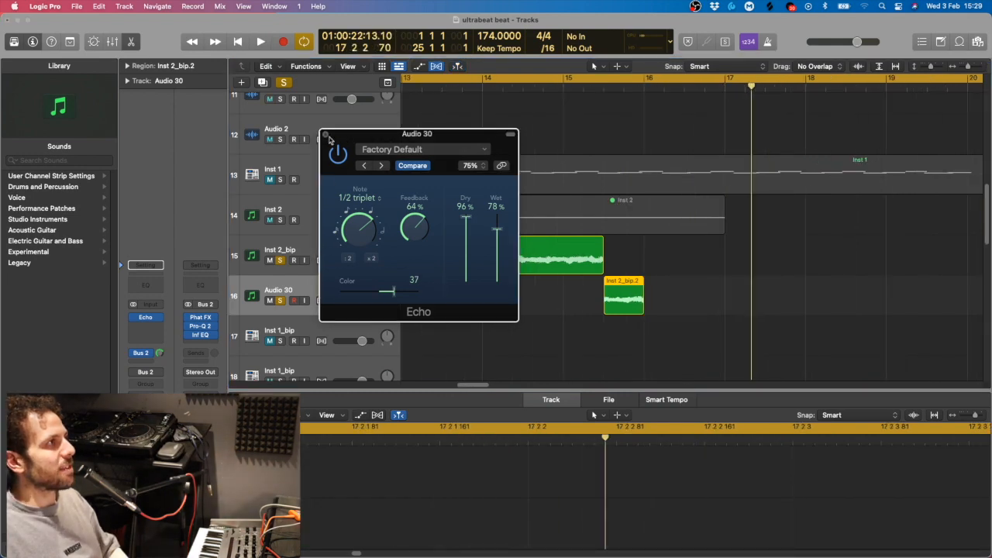
{"action": "left_click", "coordinate": [327, 136]}
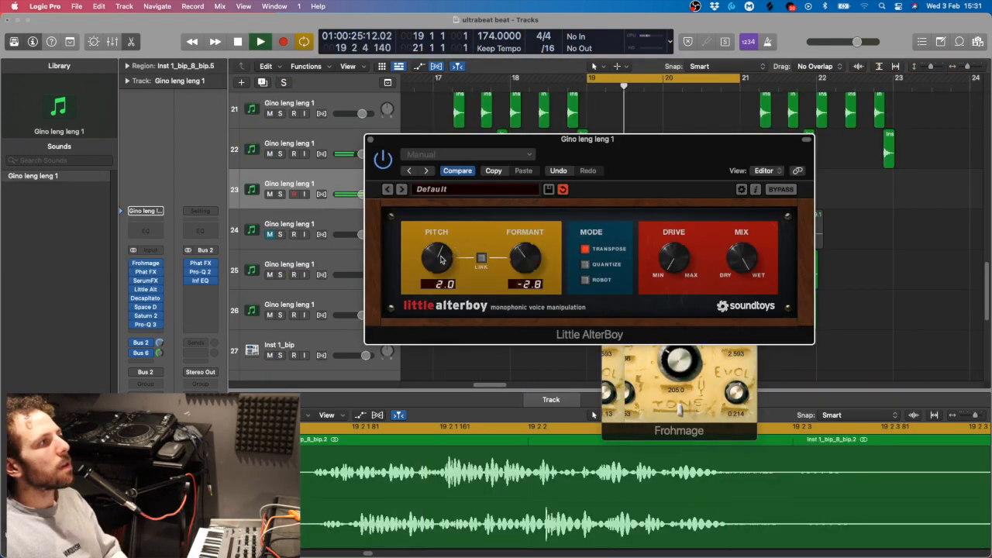
Step: Lower Little AlterBoy's pitch on track 23 to 1.0 during playback and close the Frohmage window
{"action": "left_click_drag", "start_coordinate": [442, 260], "coordinate": [442, 264]}
{"action": "key", "text": "space"}
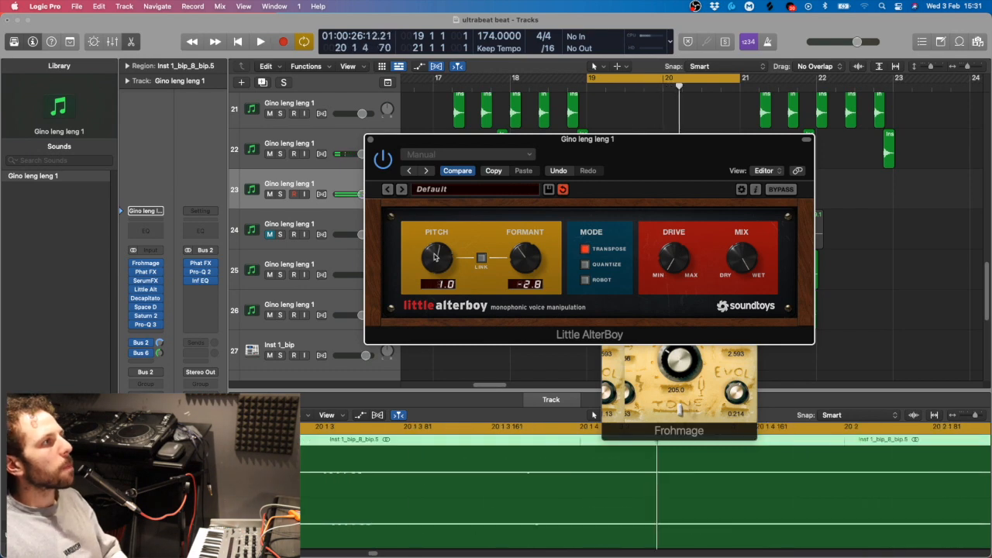
{"action": "left_click", "coordinate": [629, 355]}
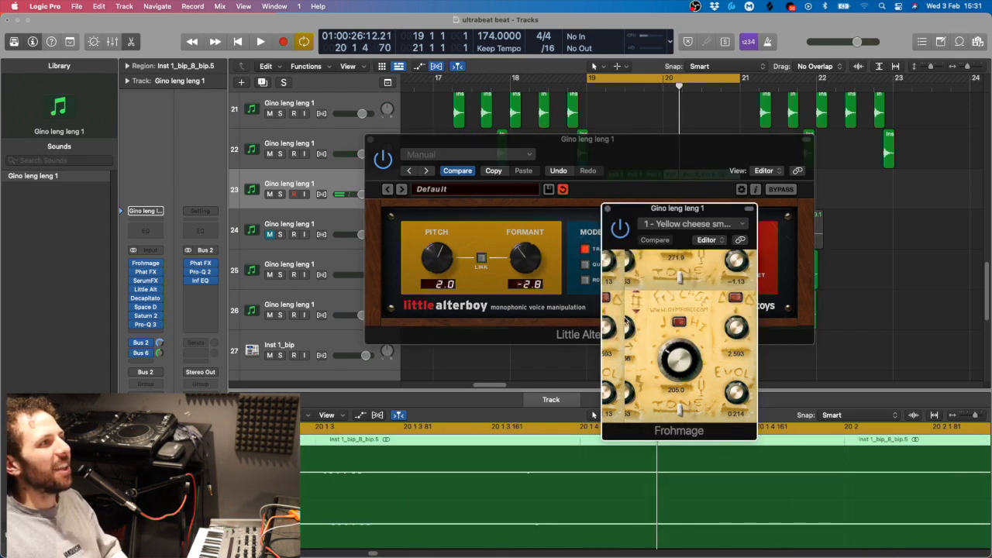
{"action": "left_click", "coordinate": [607, 209]}
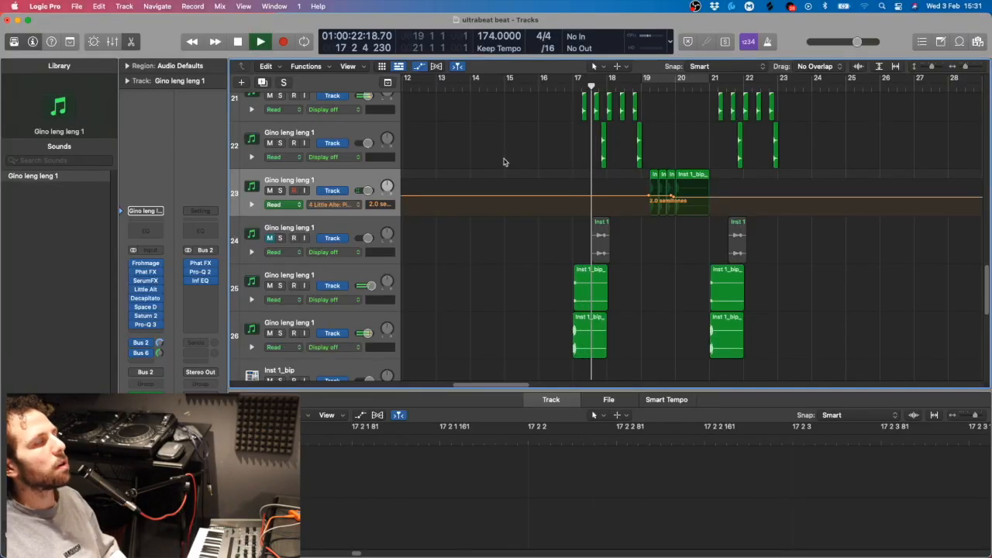
Step: Copy the last region on track 23 one beat later to 20 3 1 1 without its automation data
{"action": "scroll", "coordinate": [503, 161], "scroll_direction": "up", "scroll_amount": 10}
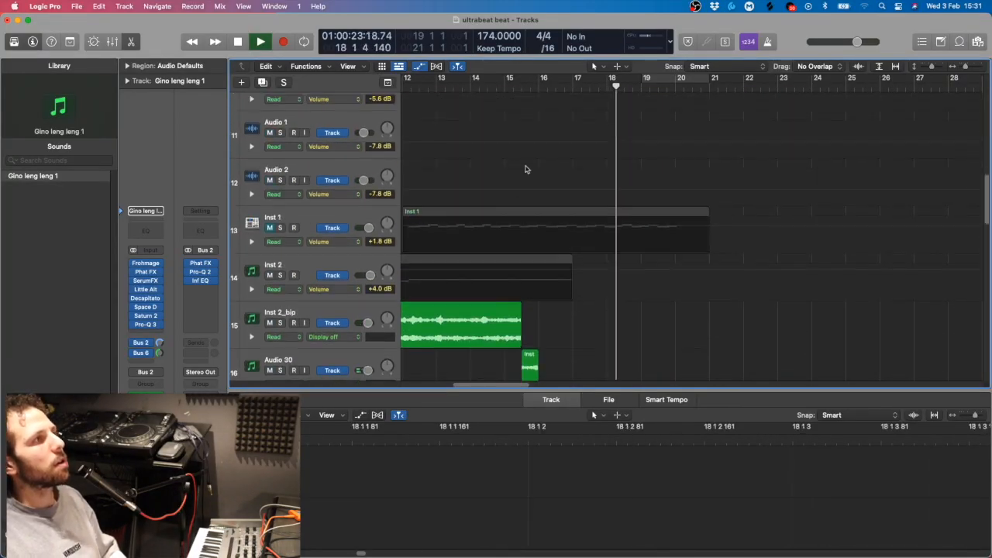
{"action": "scroll", "coordinate": [527, 168], "scroll_direction": "down", "scroll_amount": 6}
{"action": "scroll", "coordinate": [585, 203], "scroll_direction": "up", "scroll_amount": 3}
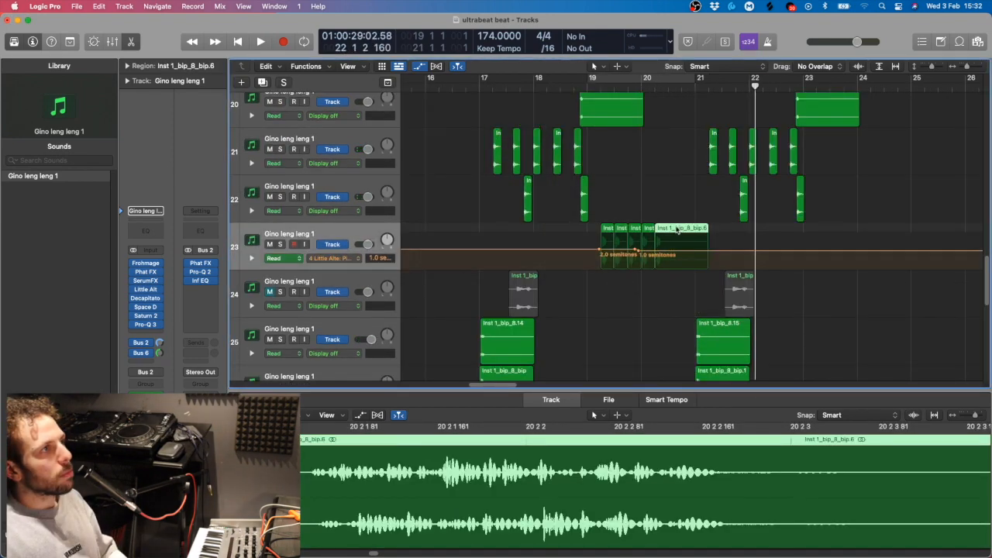
{"action": "left_click_drag", "start_coordinate": [677, 229], "coordinate": [690, 228]}
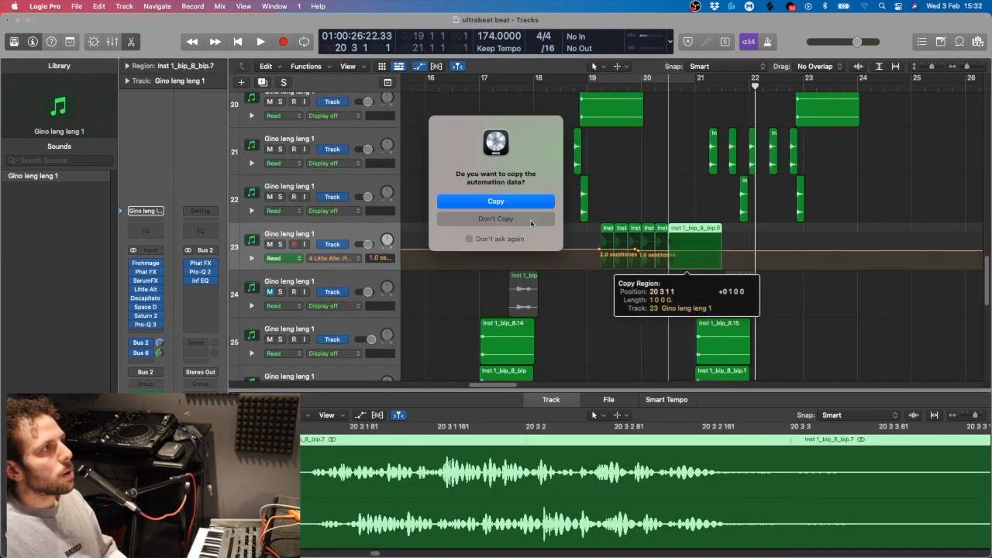
{"action": "left_click", "coordinate": [531, 220]}
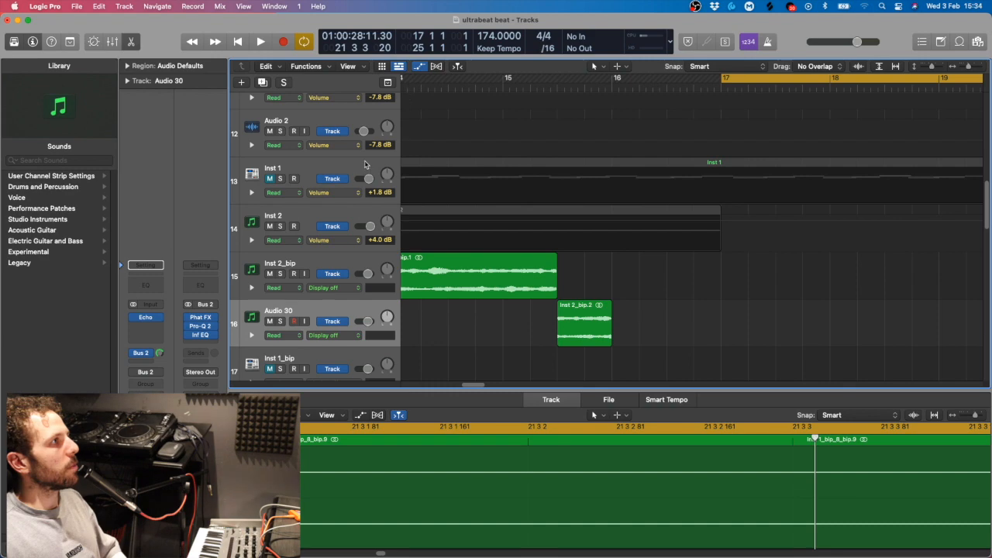
Step: Add volume automation to Audio 30 that holds +0.0 dB until bar 17 and fades the echo tail to silence
{"action": "left_click", "coordinate": [323, 335]}
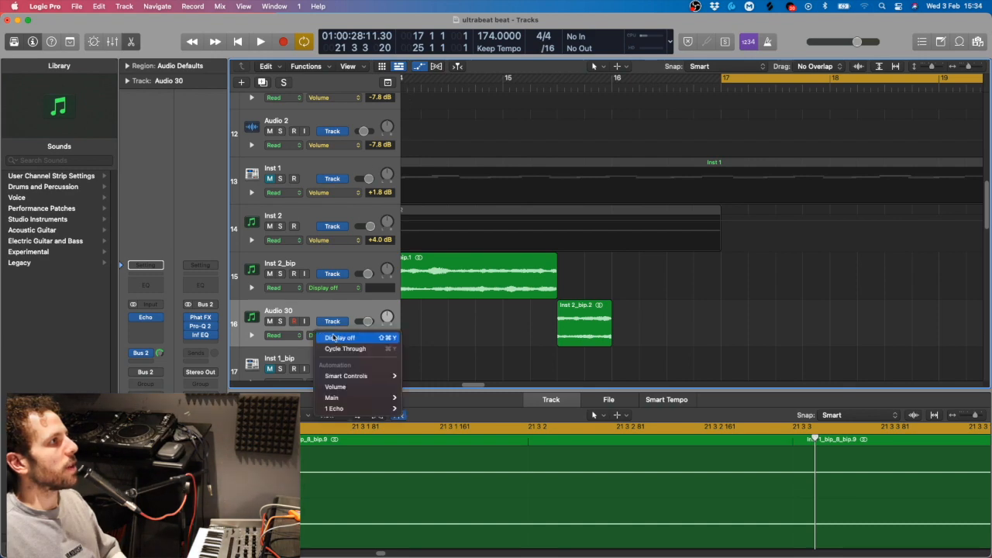
{"action": "left_click", "coordinate": [333, 377]}
{"action": "left_click_drag", "start_coordinate": [682, 321], "coordinate": [717, 320]}
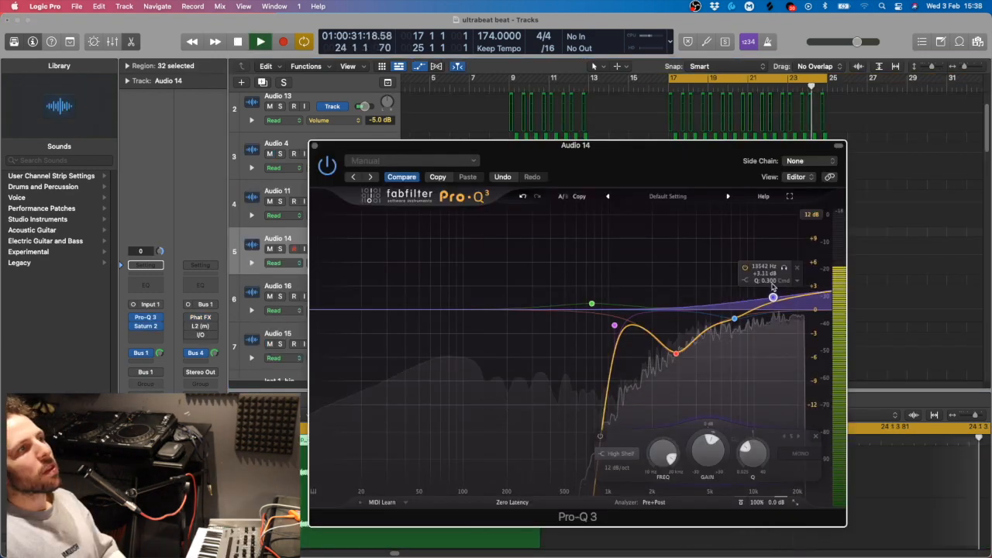
Step: Close Audio 14's Pro-Q 3, toggle the mute on track 8 Inst 1_bip during playback and select that track
{"action": "left_click", "coordinate": [313, 145]}
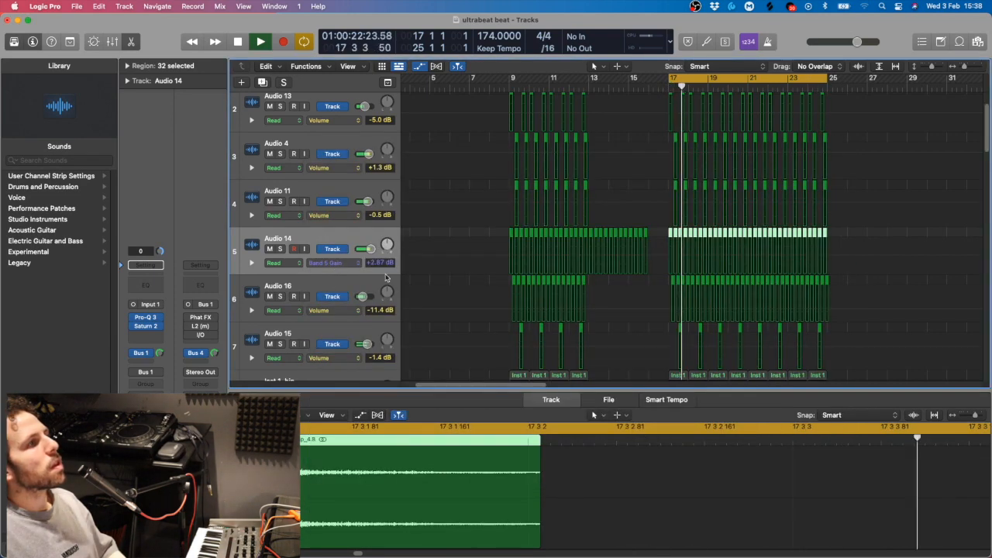
{"action": "scroll", "coordinate": [491, 246], "scroll_direction": "down", "scroll_amount": 3}
{"action": "left_click", "coordinate": [269, 311]}
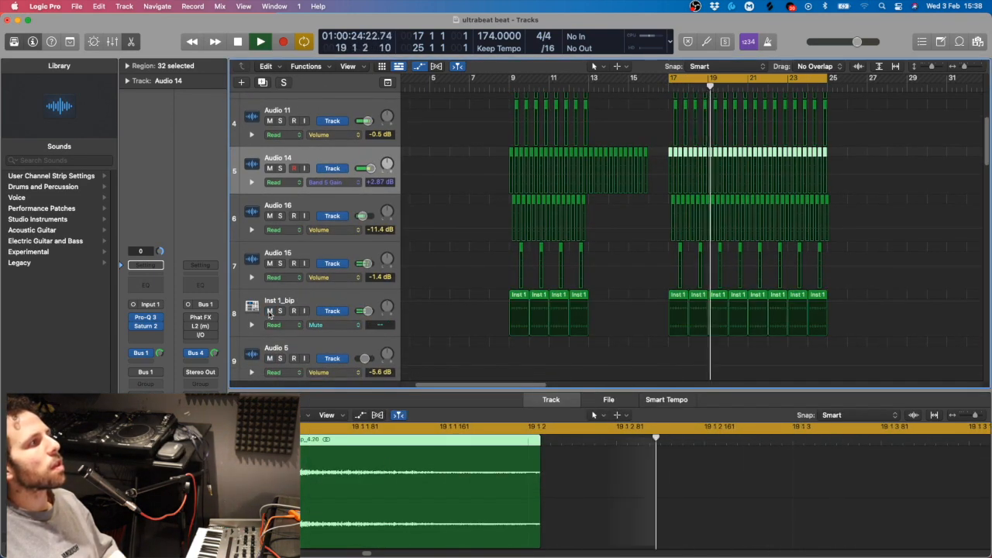
{"action": "left_click", "coordinate": [259, 329]}
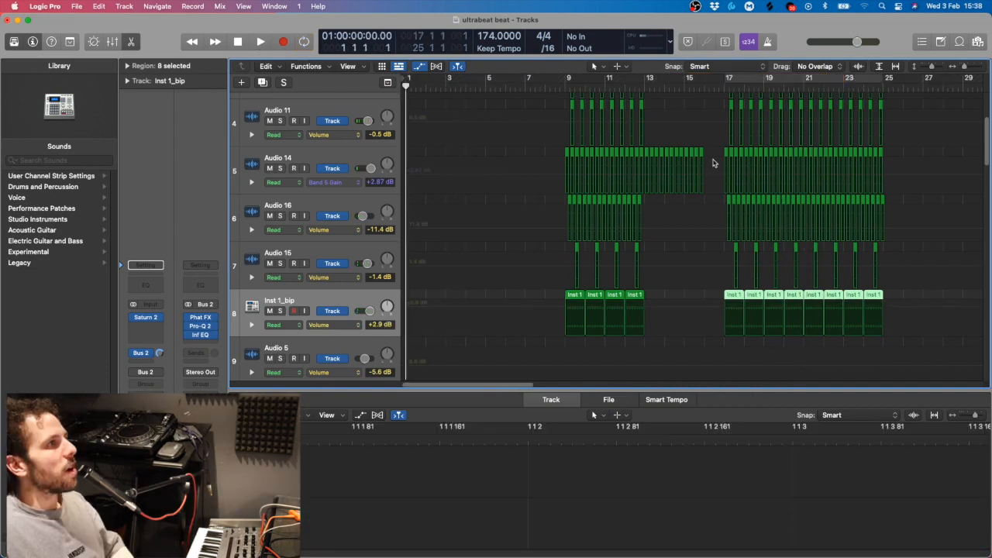
Step: Look over all 34 tracks of the arrangement with the track heights reduced and play it from the start
{"action": "scroll", "coordinate": [714, 176], "scroll_direction": "down", "scroll_amount": 10}
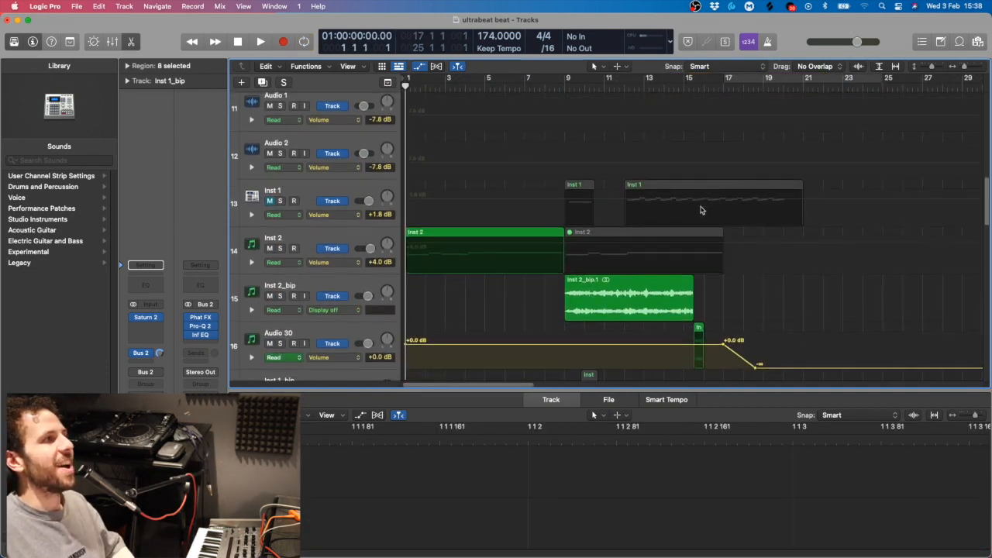
{"action": "scroll", "coordinate": [770, 246], "scroll_direction": "down", "scroll_amount": 5}
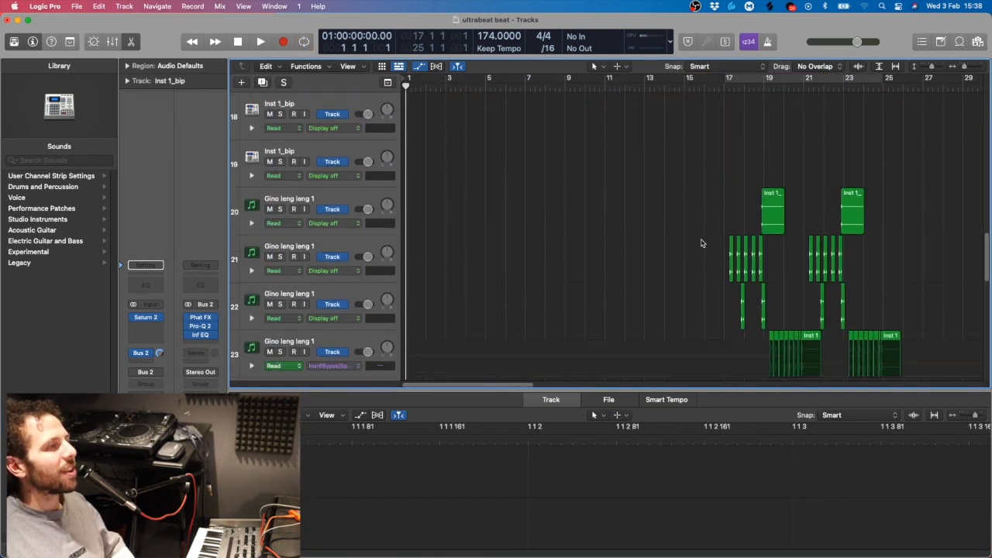
{"action": "left_click_drag", "start_coordinate": [932, 68], "coordinate": [924, 83]}
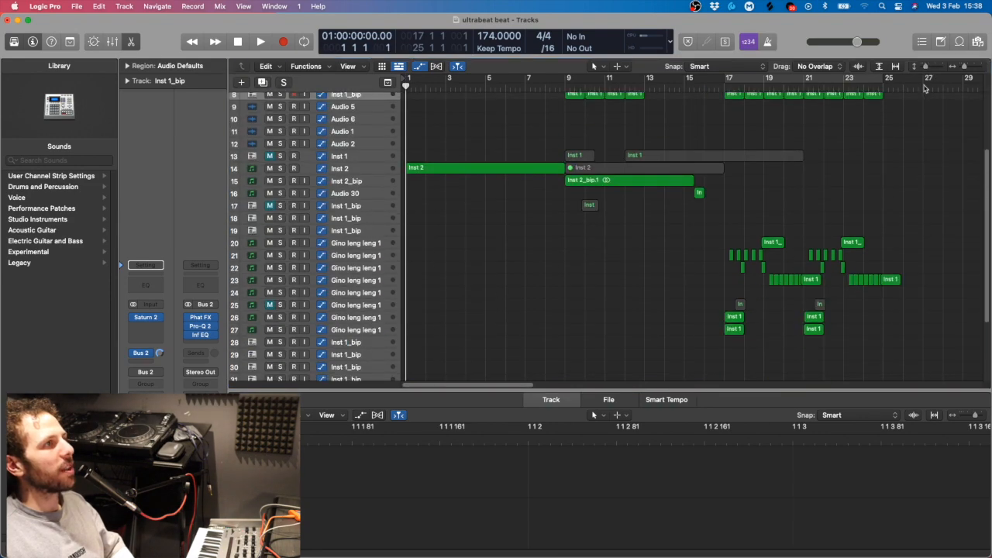
{"action": "scroll", "coordinate": [897, 155], "scroll_direction": "up", "scroll_amount": 4}
{"action": "scroll", "coordinate": [897, 154], "scroll_direction": "down", "scroll_amount": 8}
{"action": "key", "text": "space"}
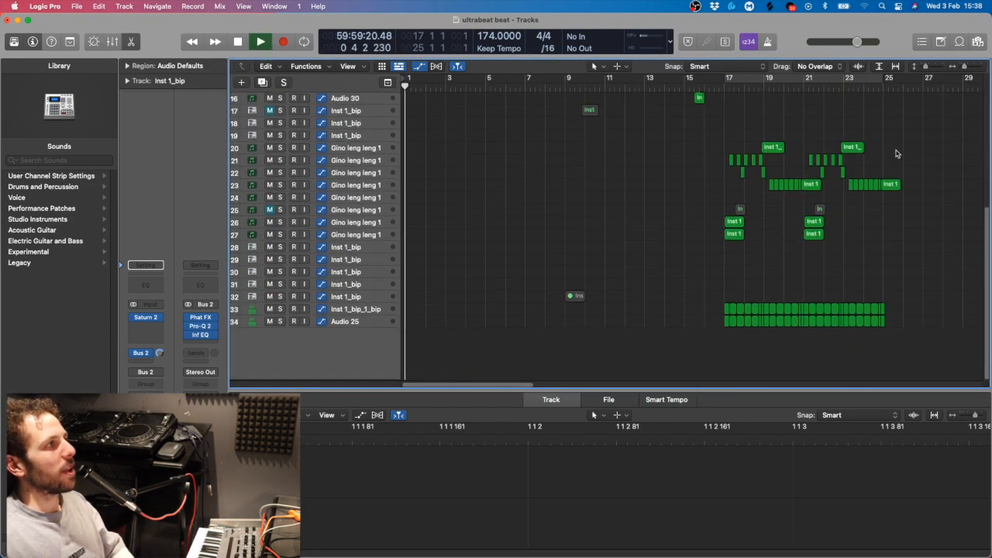
Step: Turn on the cycle range from bar 17 to bar 25 to loop the full section during playback
{"action": "scroll", "coordinate": [897, 154], "scroll_direction": "up", "scroll_amount": 7}
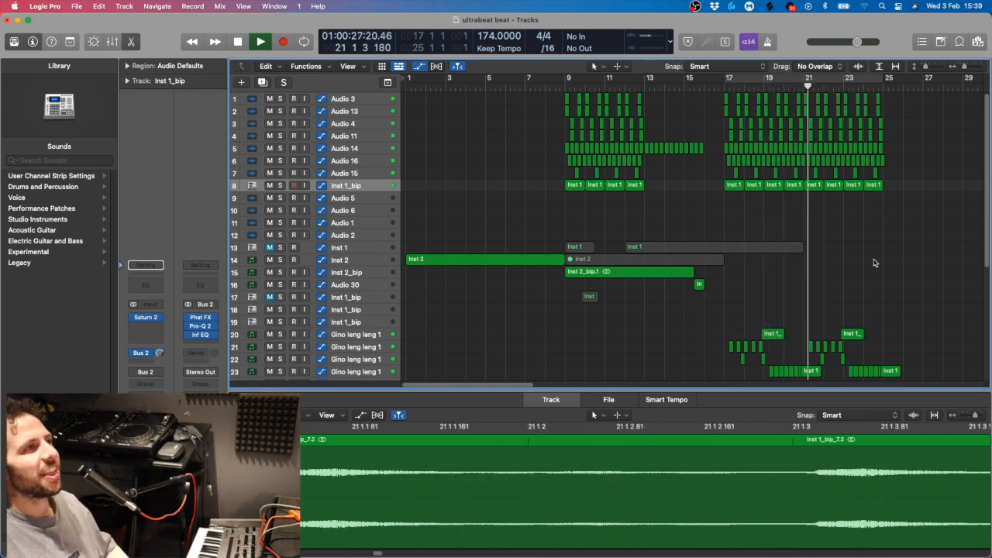
{"action": "scroll", "coordinate": [873, 263], "scroll_direction": "right", "scroll_amount": 4}
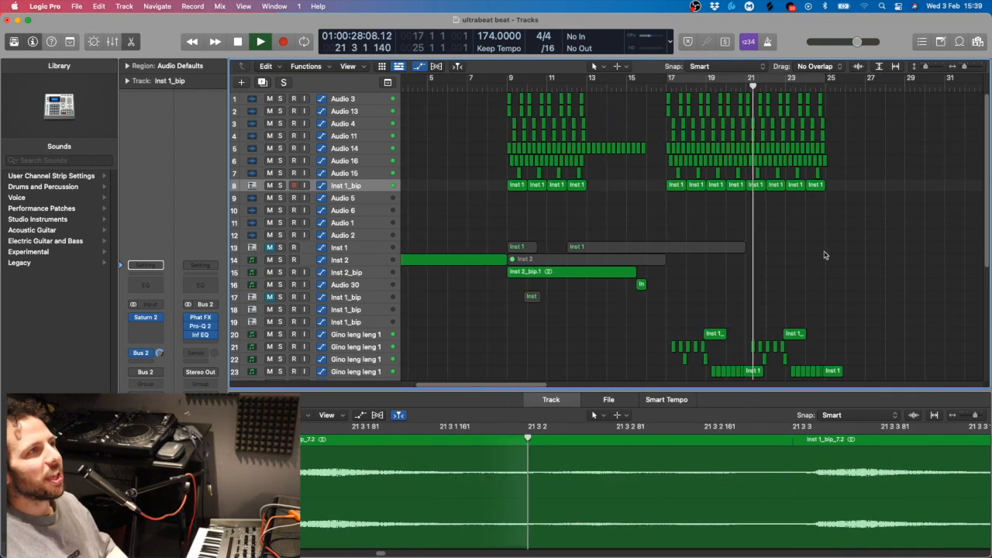
{"action": "left_click", "coordinate": [716, 78]}
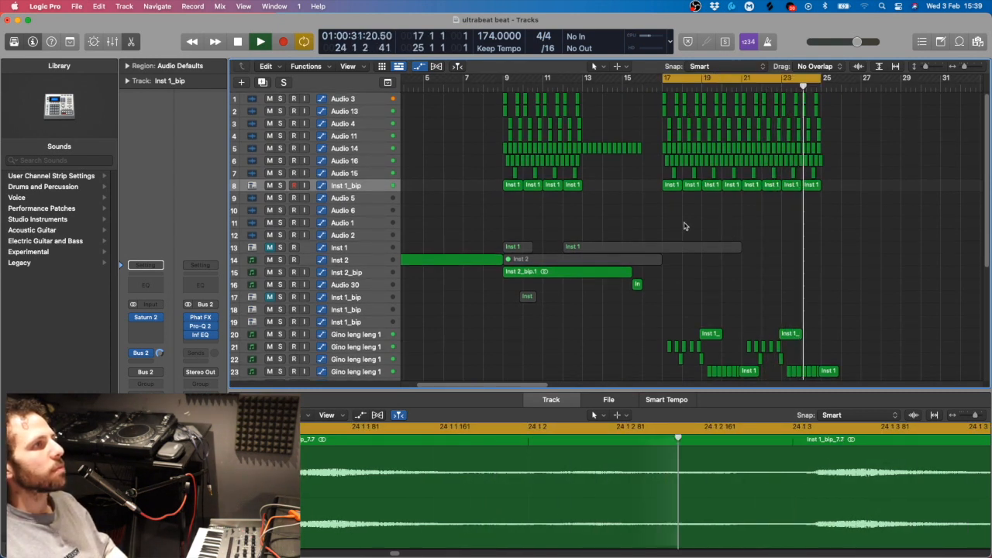